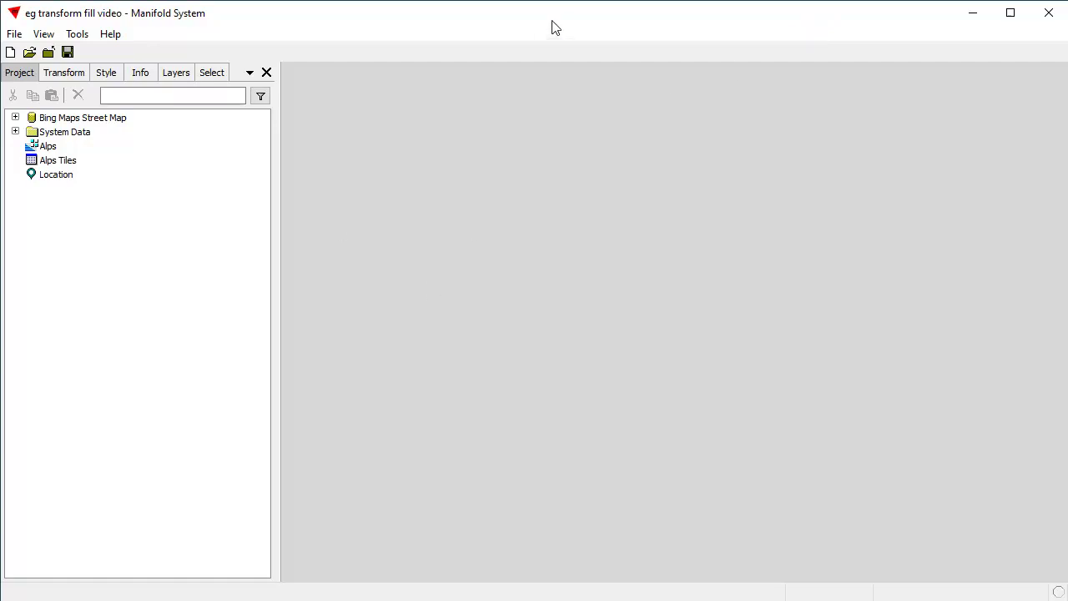
Open the Alps image and zoom the map to the saved Location
{"action": "double_click", "coordinate": [48, 151]}
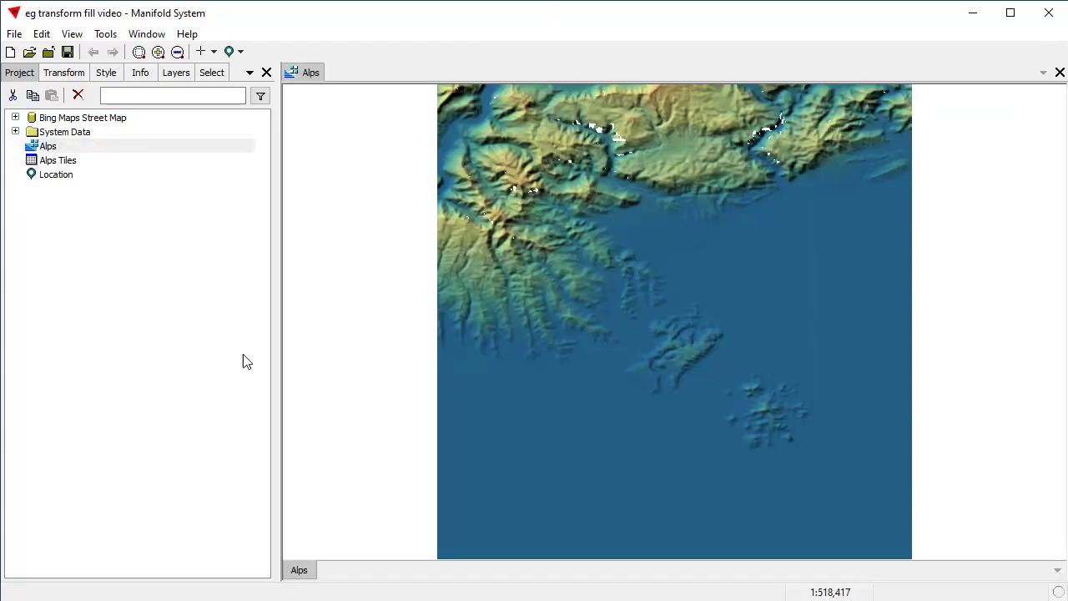
{"action": "left_click", "coordinate": [234, 53]}
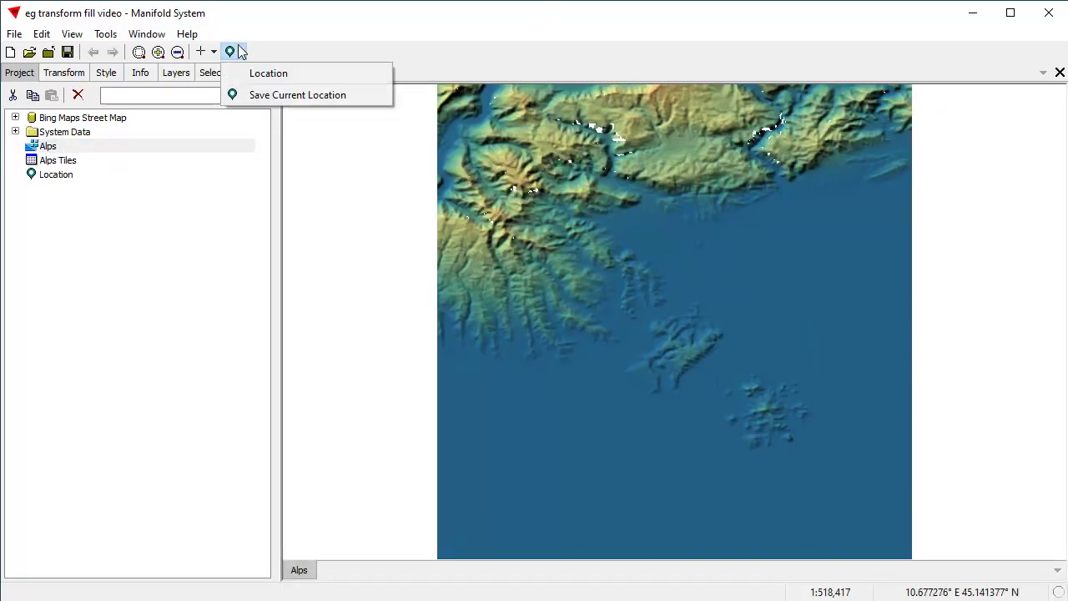
{"action": "left_click", "coordinate": [255, 74]}
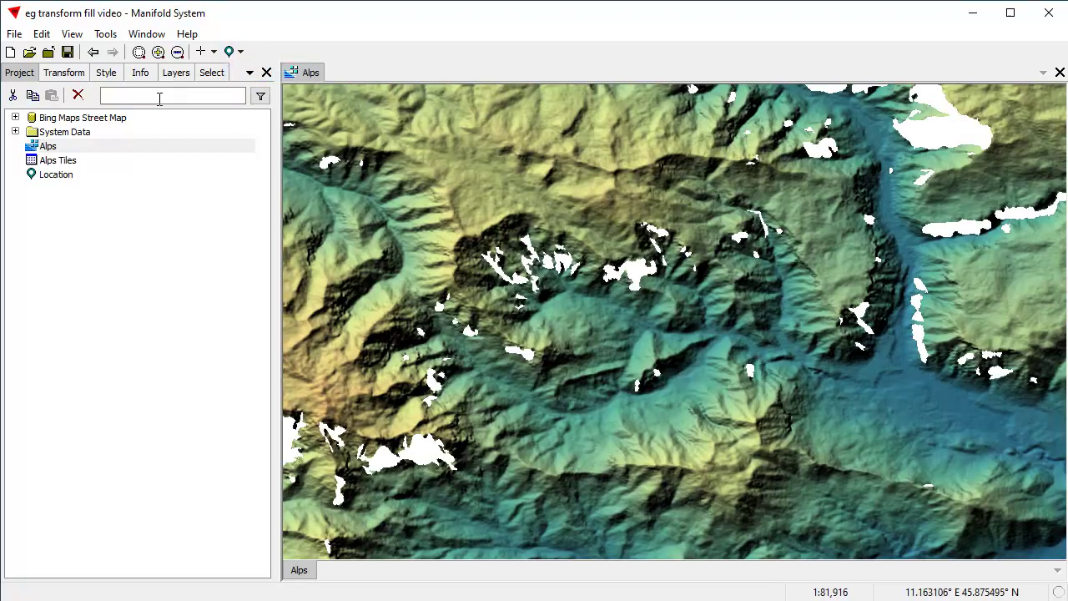
Go back and forward between map extents, then hide and show the Alps layer
{"action": "left_click", "coordinate": [93, 52]}
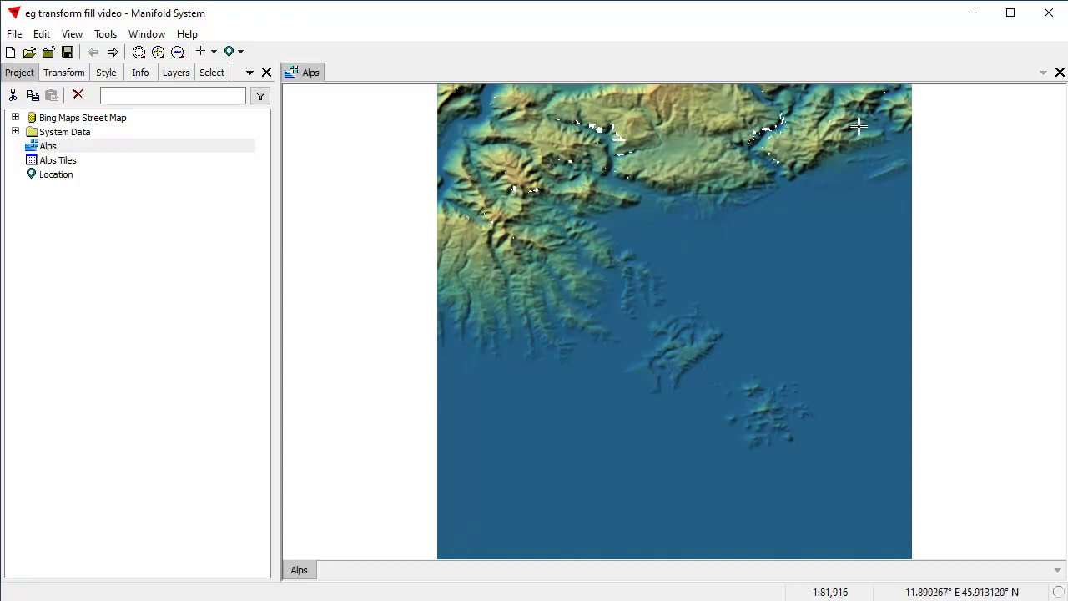
{"action": "left_click", "coordinate": [113, 51]}
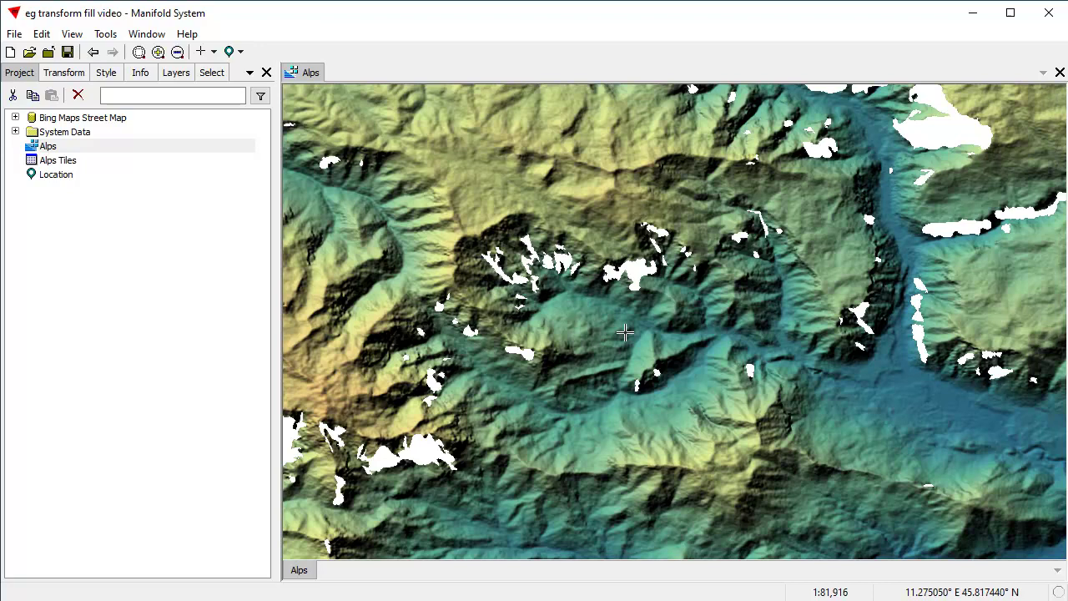
{"action": "left_click", "coordinate": [306, 575], "text": "shift"}
{"action": "left_click", "coordinate": [304, 574], "text": "shift"}
Set up the Fill transform on Alps with value 800 and preview the result
{"action": "left_click", "coordinate": [63, 73]}
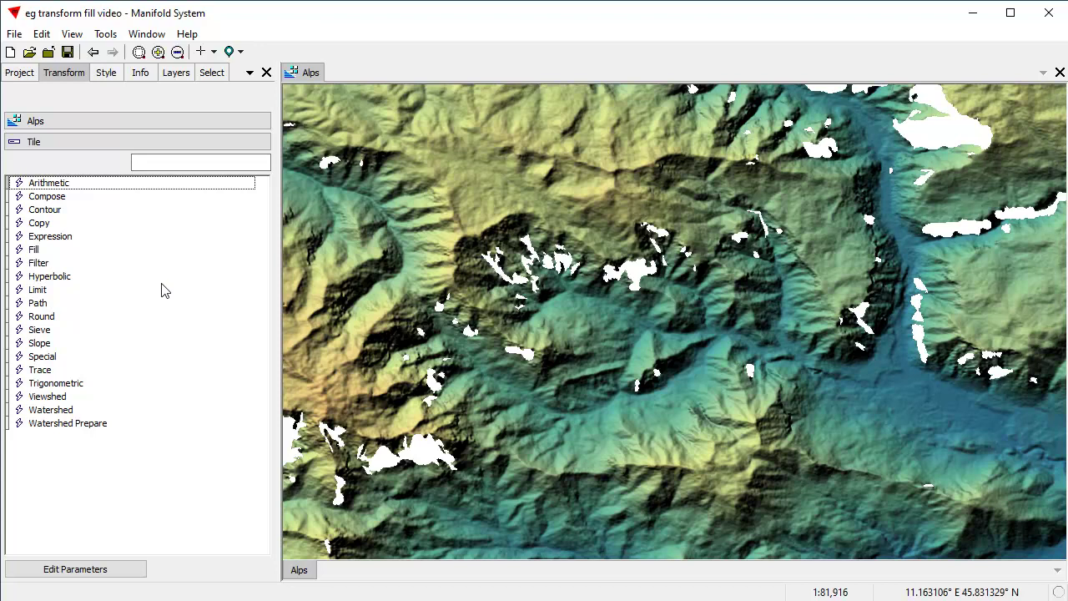
{"action": "double_click", "coordinate": [50, 250]}
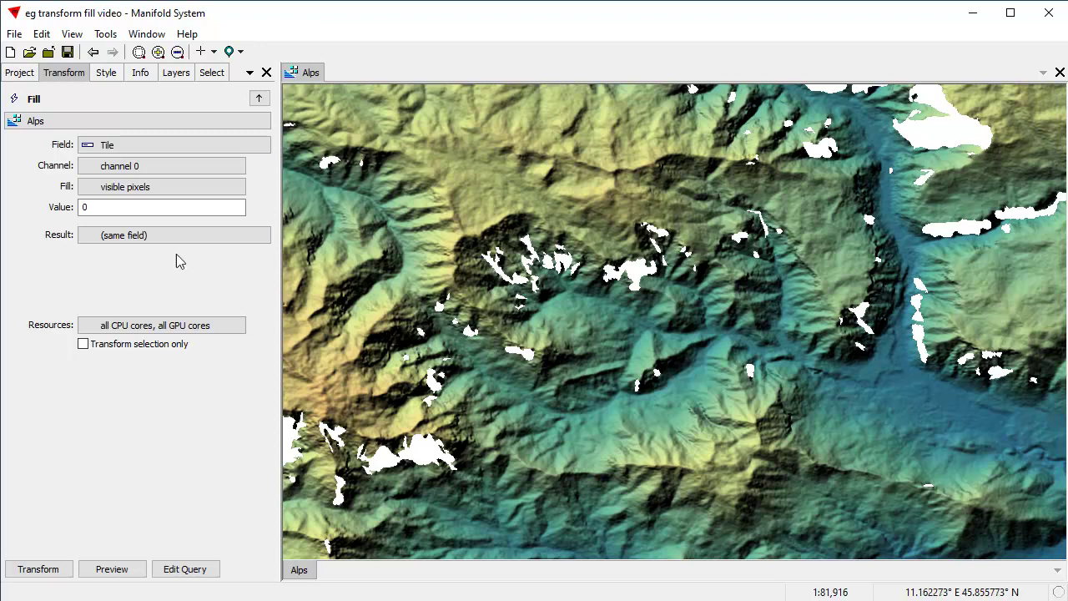
{"action": "left_click_drag", "start_coordinate": [124, 210], "coordinate": [81, 215]}
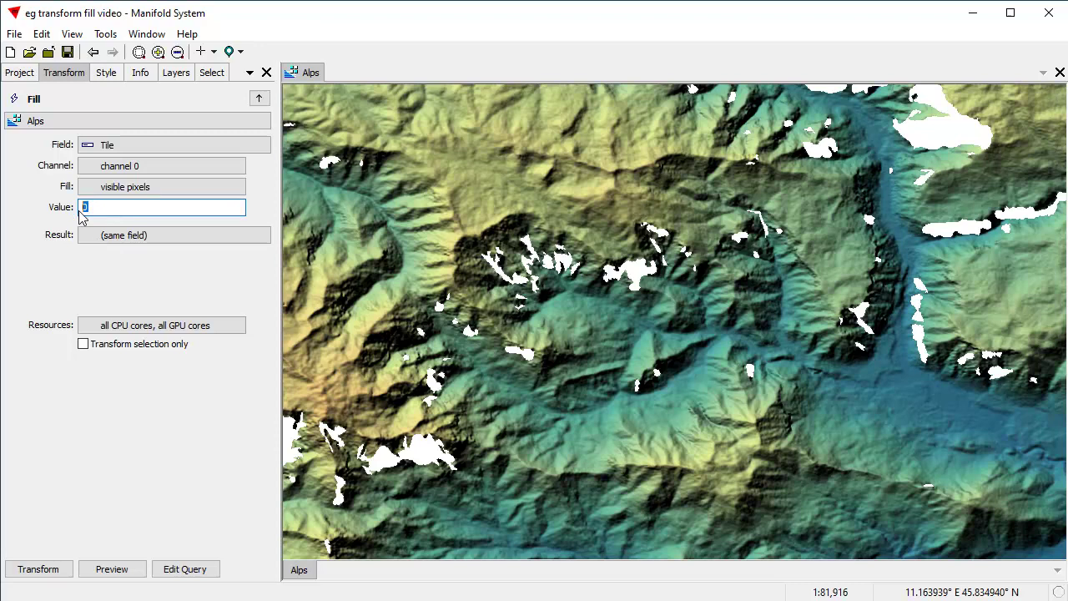
{"action": "type", "text": "8090"}
{"action": "left_click", "coordinate": [112, 571]}
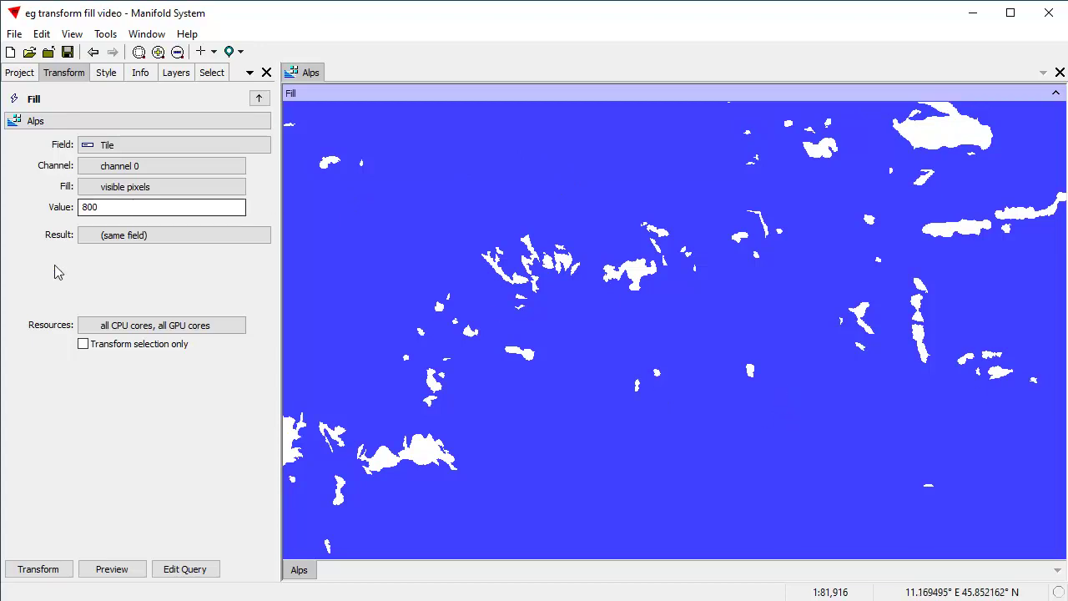
Send the Fill result to a New Table, naming the image 'filled 800' and table 'filled 800 Tiles'
{"action": "left_click", "coordinate": [82, 239]}
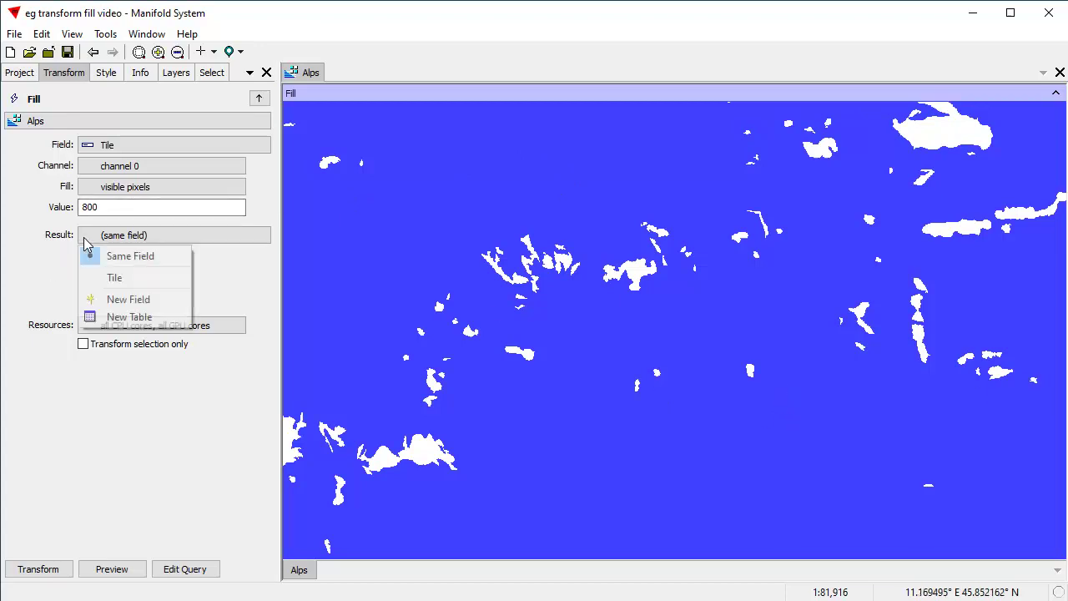
{"action": "left_click", "coordinate": [140, 317]}
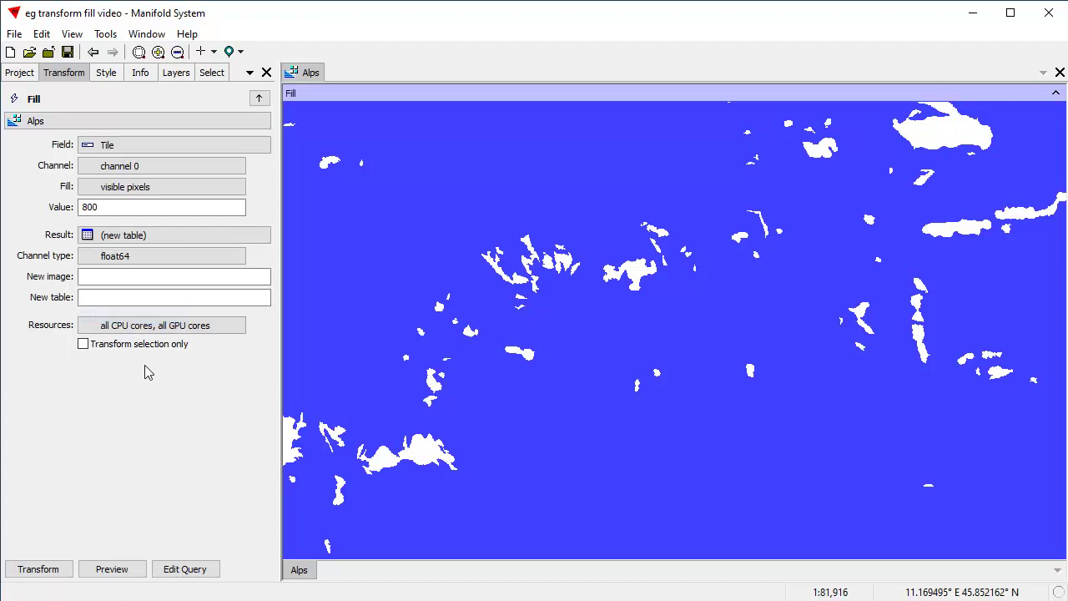
{"action": "left_click", "coordinate": [104, 278]}
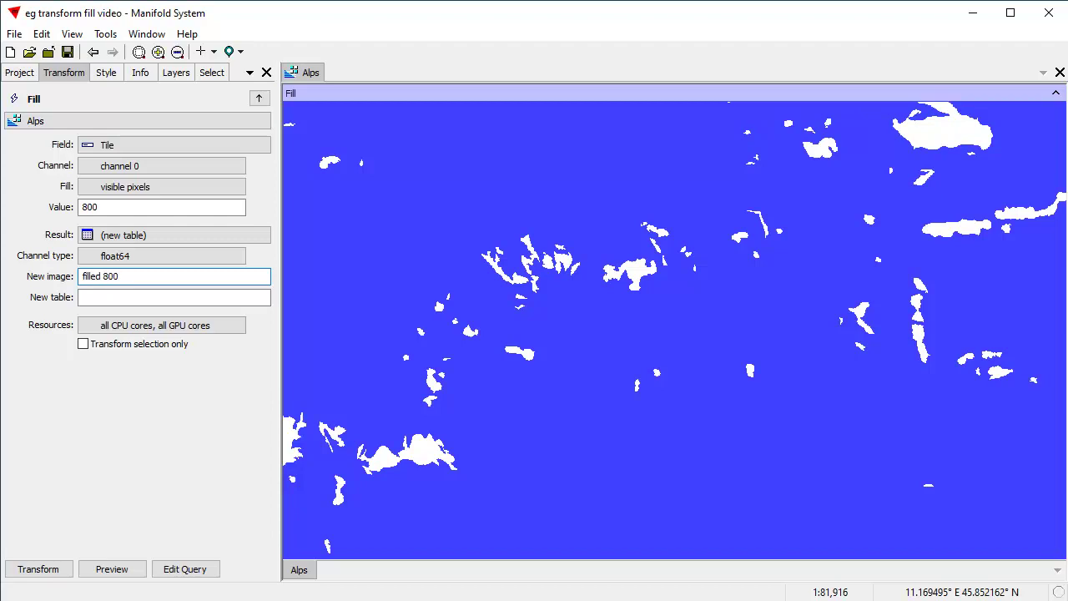
{"action": "key", "text": "ctrl+a"}
{"action": "key", "text": "ctrl+c"}
{"action": "left_click", "coordinate": [105, 296]}
{"action": "key", "text": "ctrl+v"}
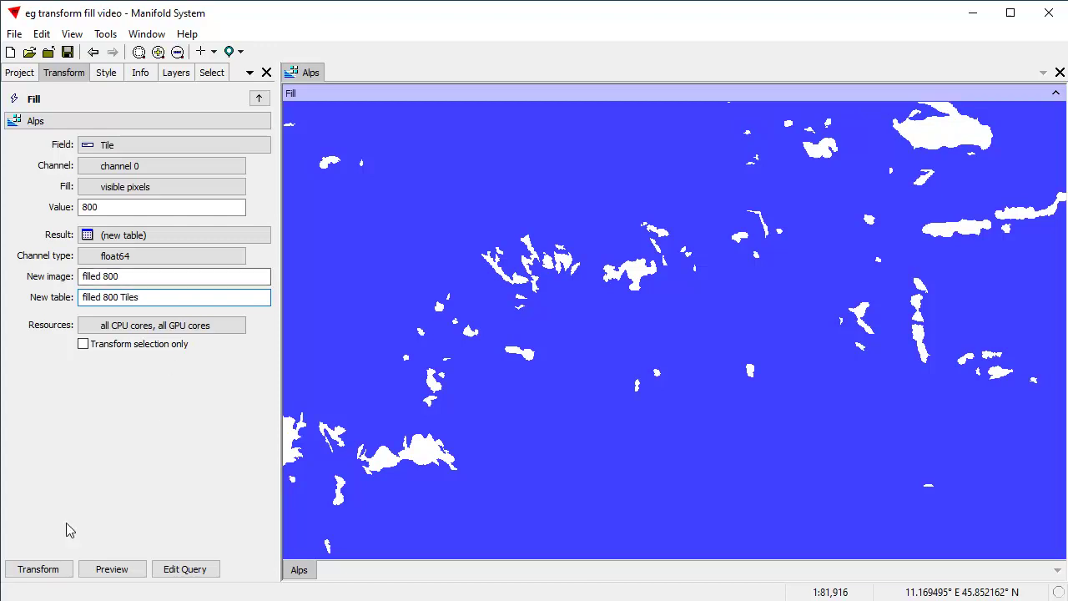
Run the Fill, view the new filled 800 image, then close it
{"action": "left_click", "coordinate": [25, 571]}
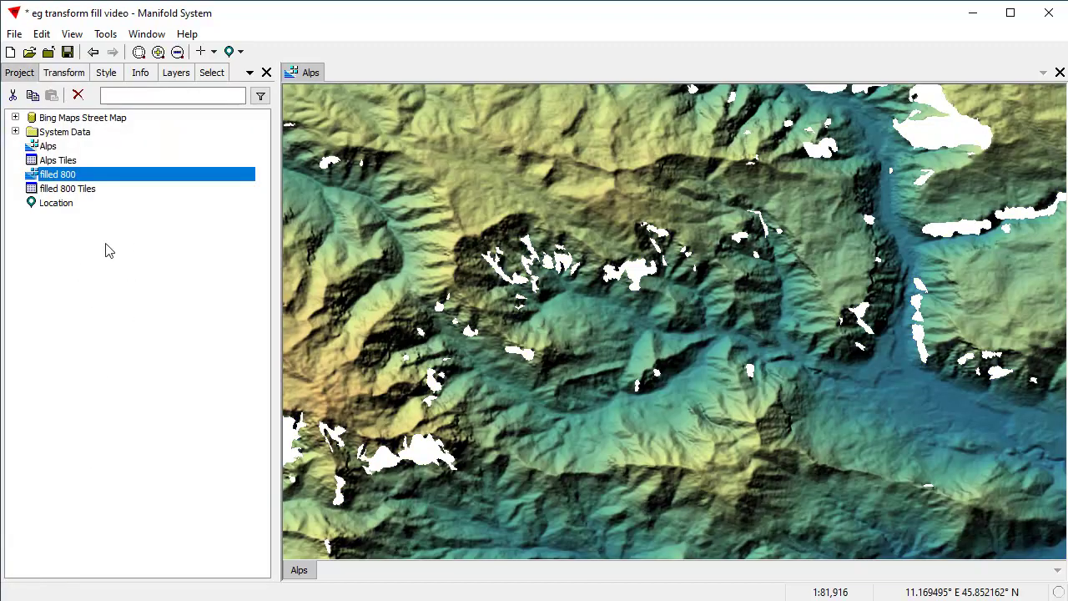
{"action": "double_click", "coordinate": [92, 178]}
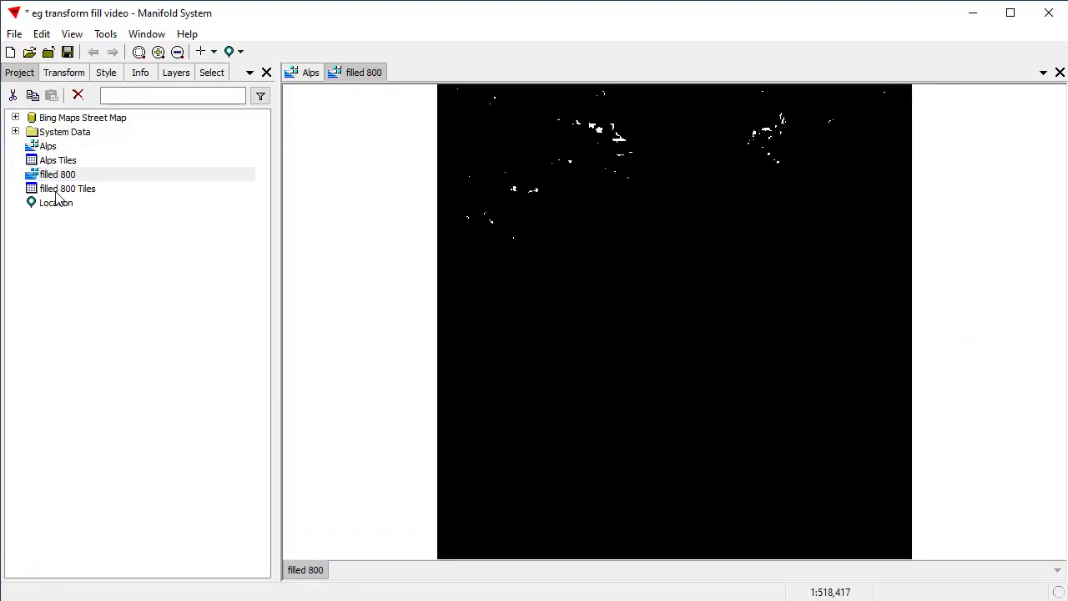
{"action": "left_click", "coordinate": [1061, 73]}
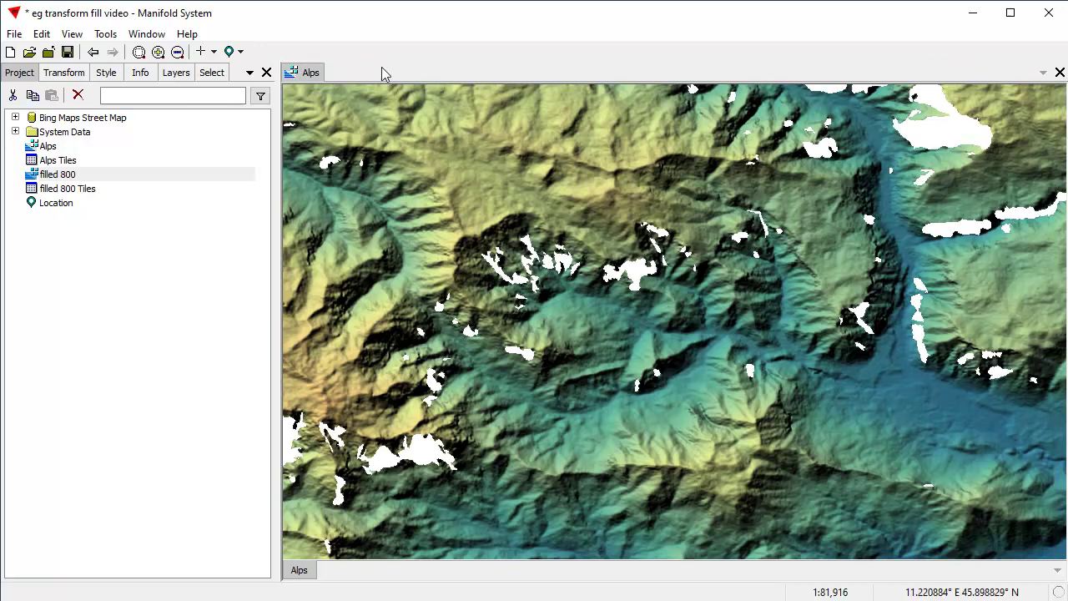
Switch Fill to missing pixels, name outputs 'filled missing 800' and 'filled missing 800 Tiles', and preview
{"action": "left_click", "coordinate": [62, 74]}
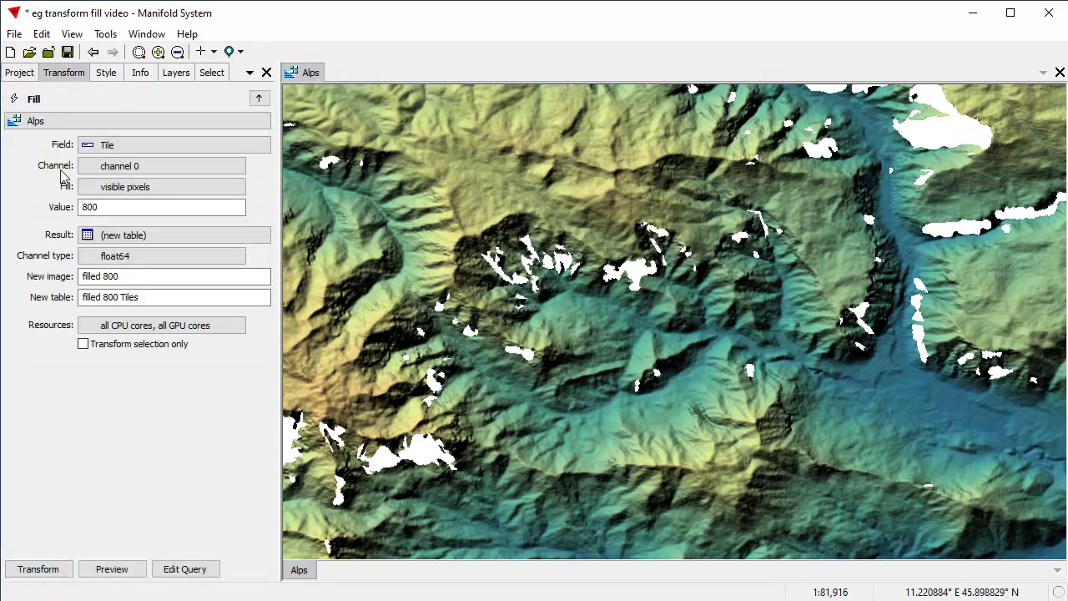
{"action": "left_click", "coordinate": [84, 190]}
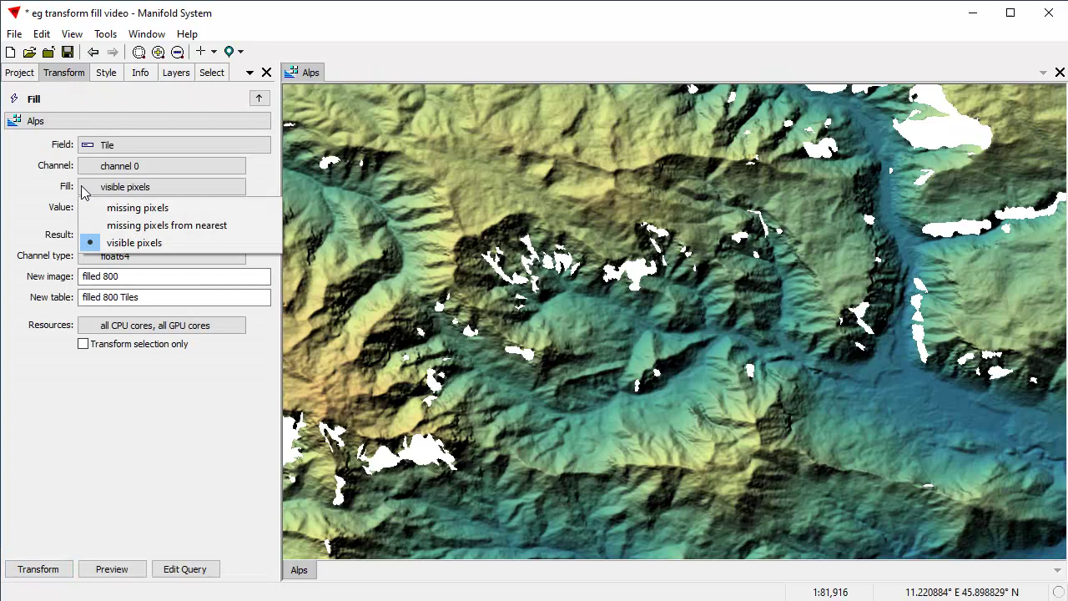
{"action": "left_click", "coordinate": [153, 213]}
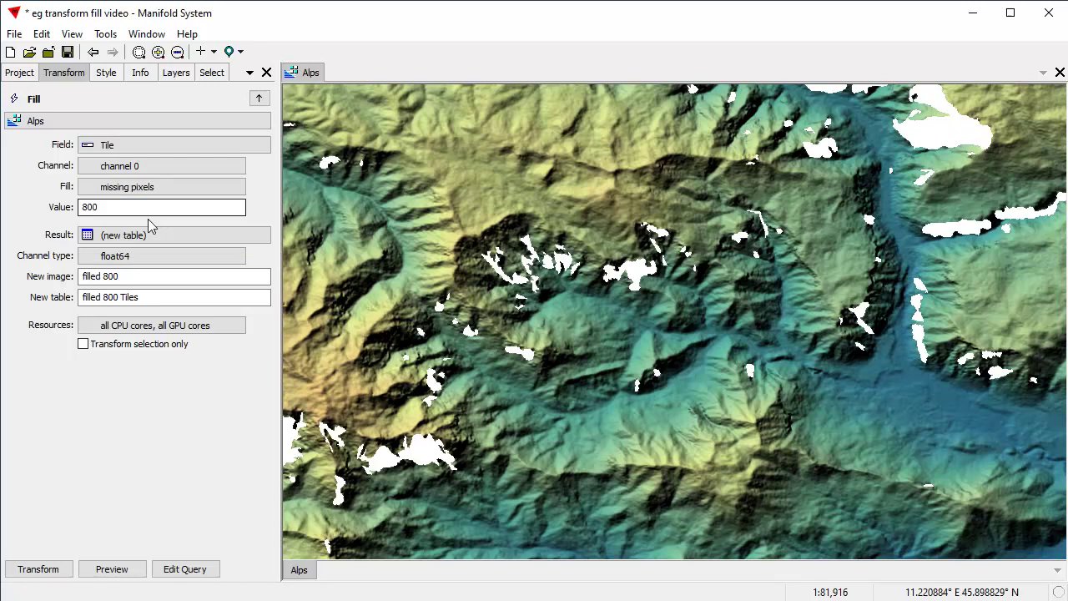
{"action": "left_click", "coordinate": [103, 276]}
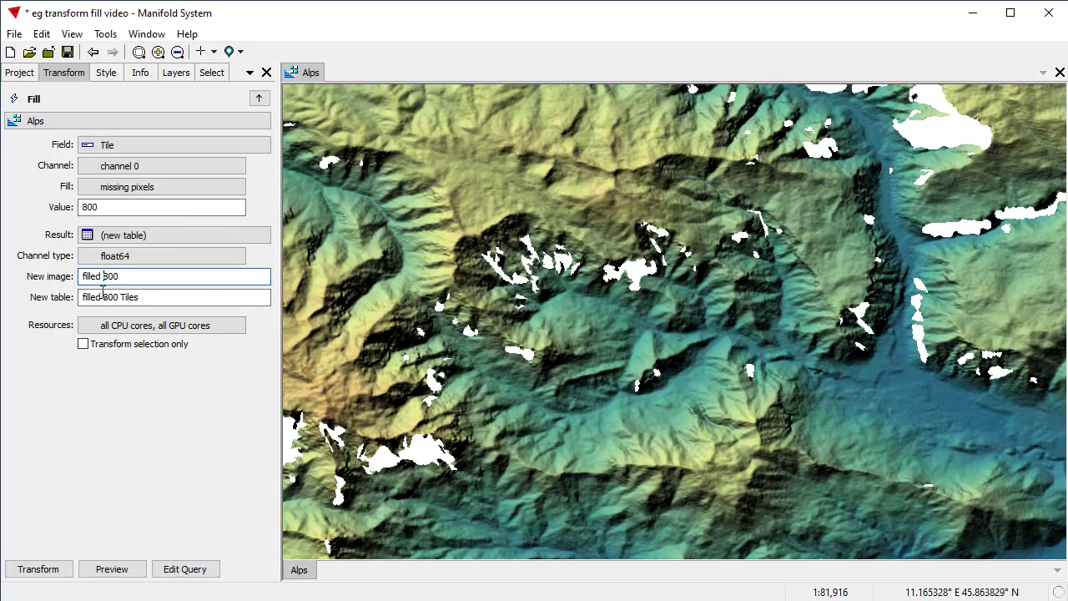
{"action": "type", "text": "missing"}
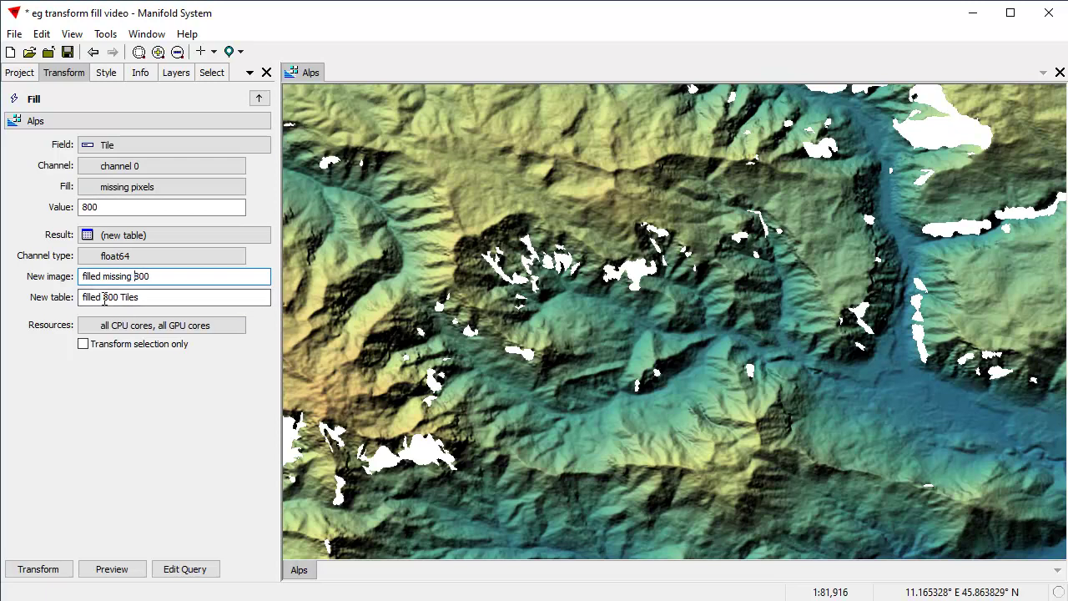
{"action": "left_click", "coordinate": [103, 298]}
{"action": "type", "text": "missing"}
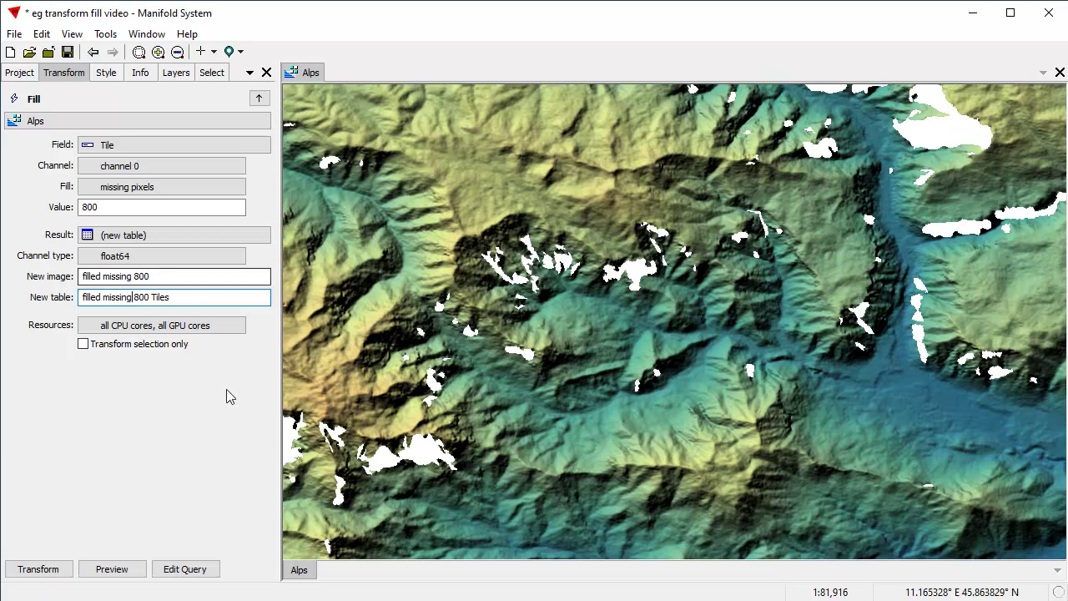
{"action": "left_click", "coordinate": [130, 570]}
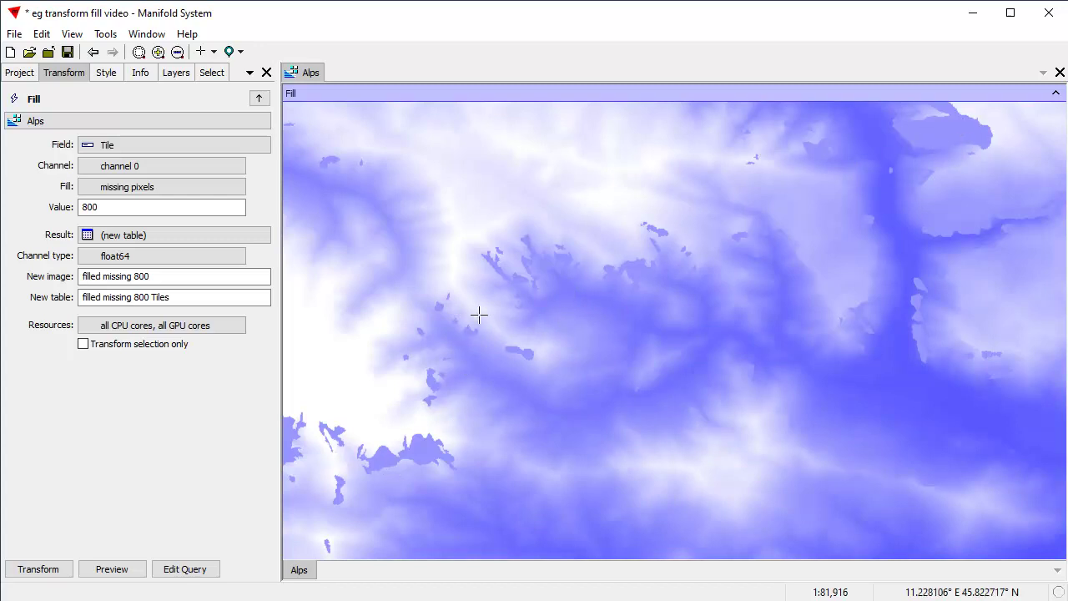
Create the filled missing 800 image, view it at the saved Location, then close it
{"action": "left_click", "coordinate": [38, 570]}
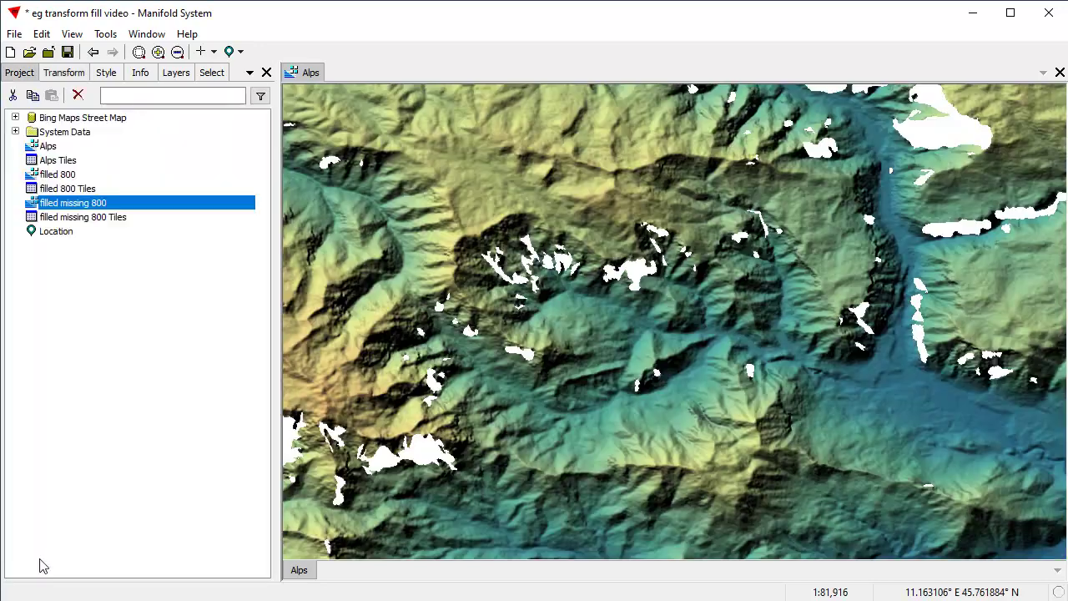
{"action": "double_click", "coordinate": [103, 207]}
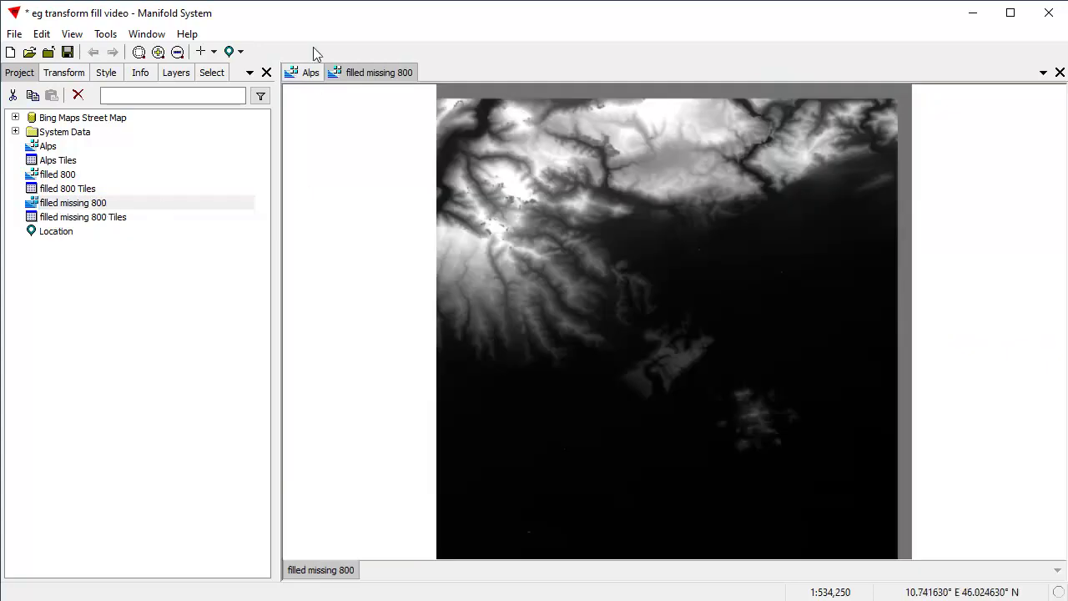
{"action": "left_click", "coordinate": [233, 52]}
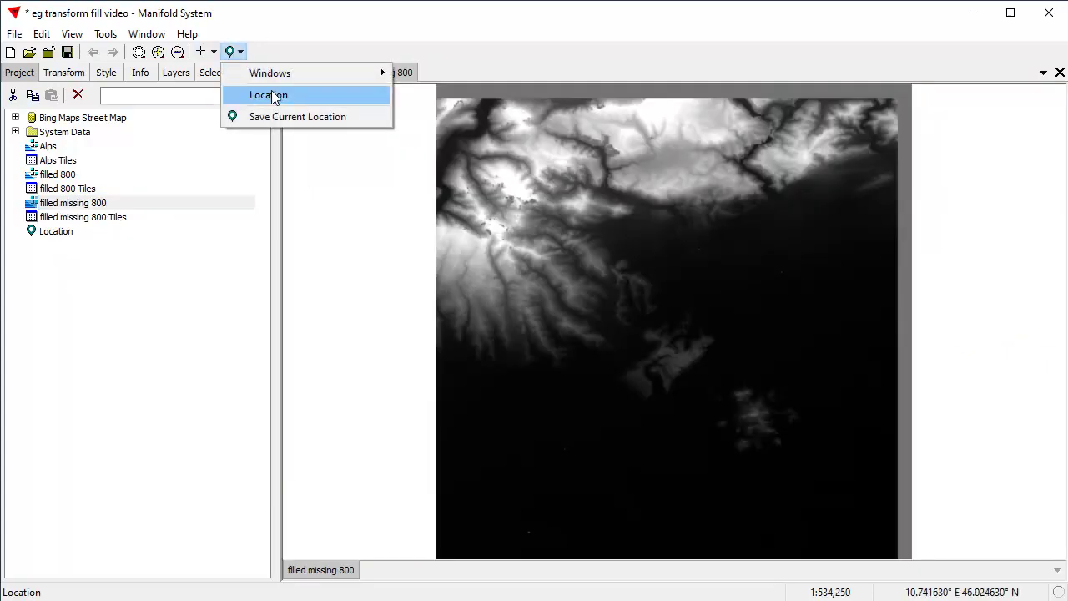
{"action": "left_click", "coordinate": [275, 97]}
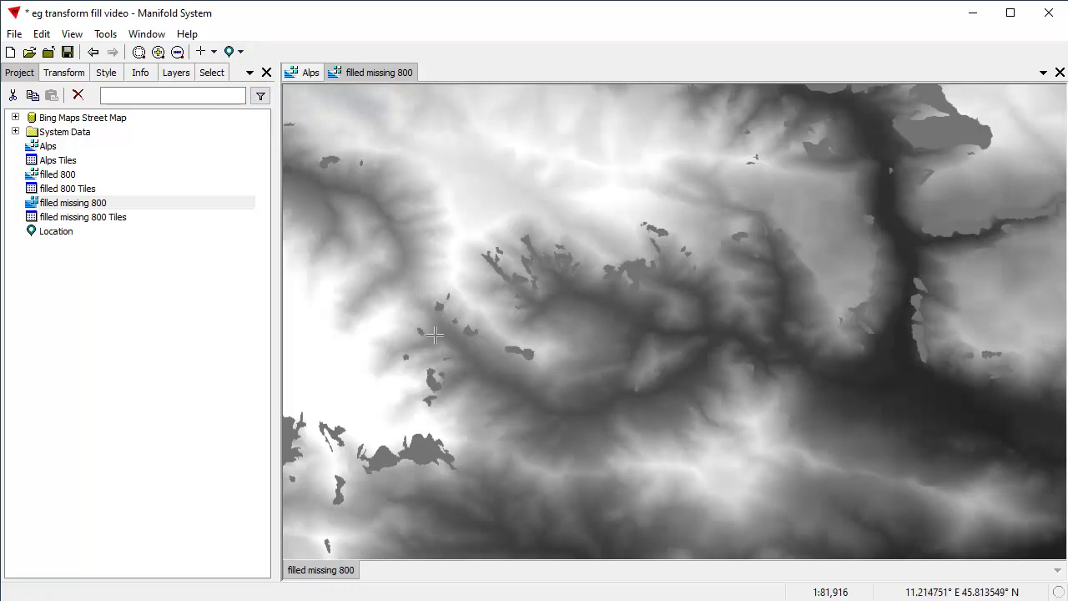
{"action": "left_click", "coordinate": [1060, 73]}
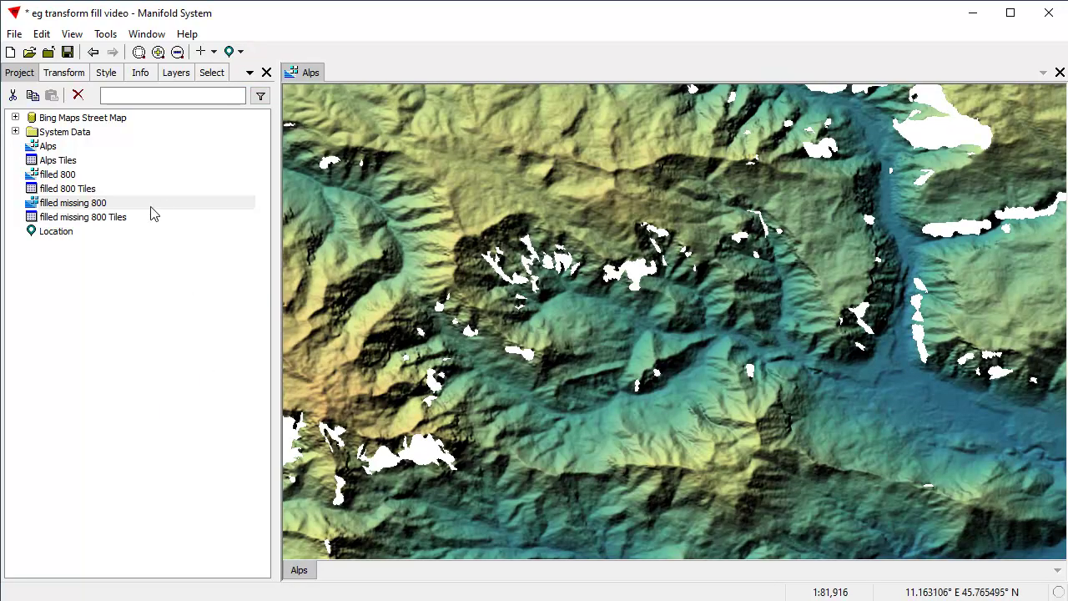
Set the Fill method to 'missing pixels from nearest'
{"action": "left_click", "coordinate": [65, 73]}
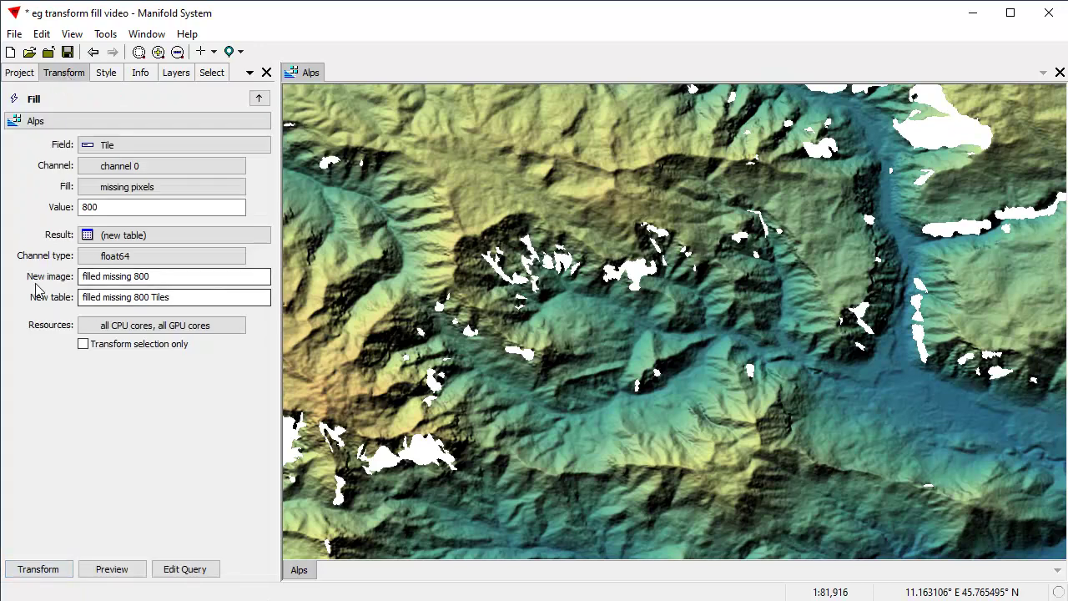
{"action": "left_click", "coordinate": [87, 189]}
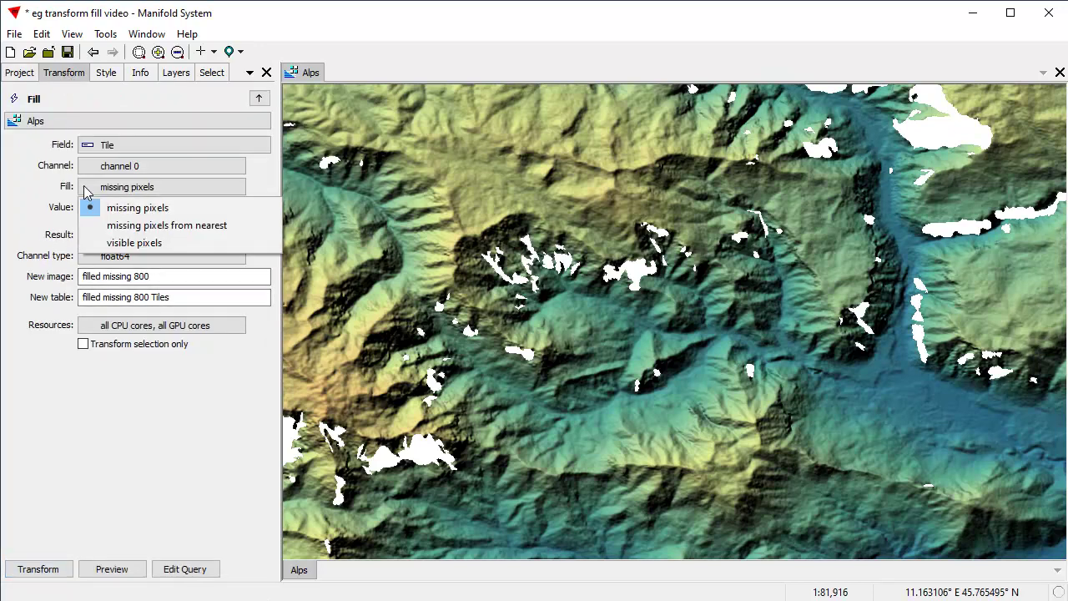
{"action": "left_click", "coordinate": [142, 228]}
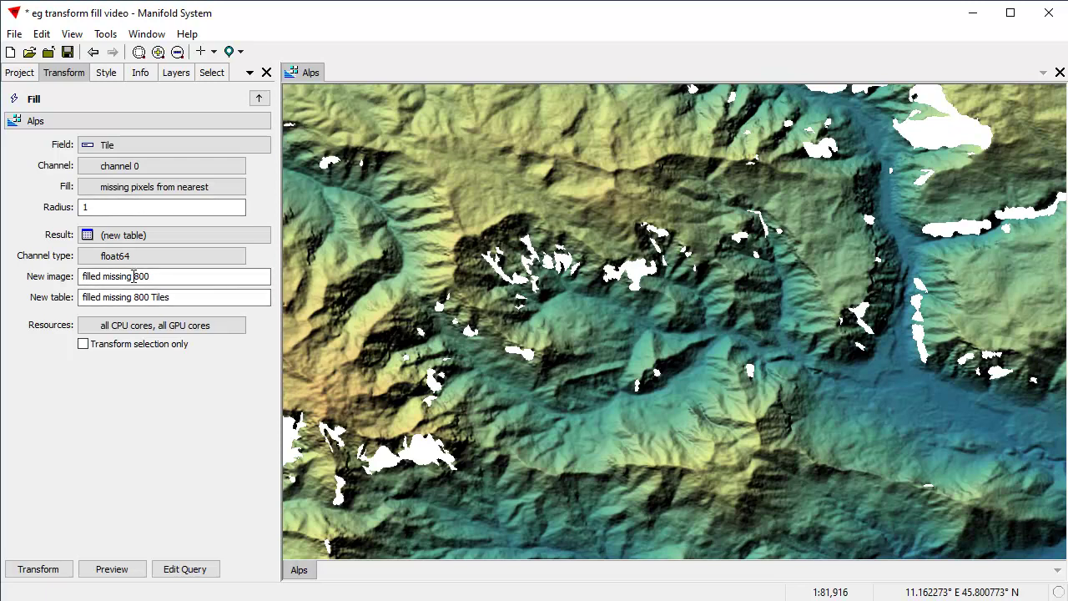
Rename the new image to 'filled nearest' and copy that name for the table
{"action": "left_click_drag", "start_coordinate": [133, 277], "coordinate": [82, 277]}
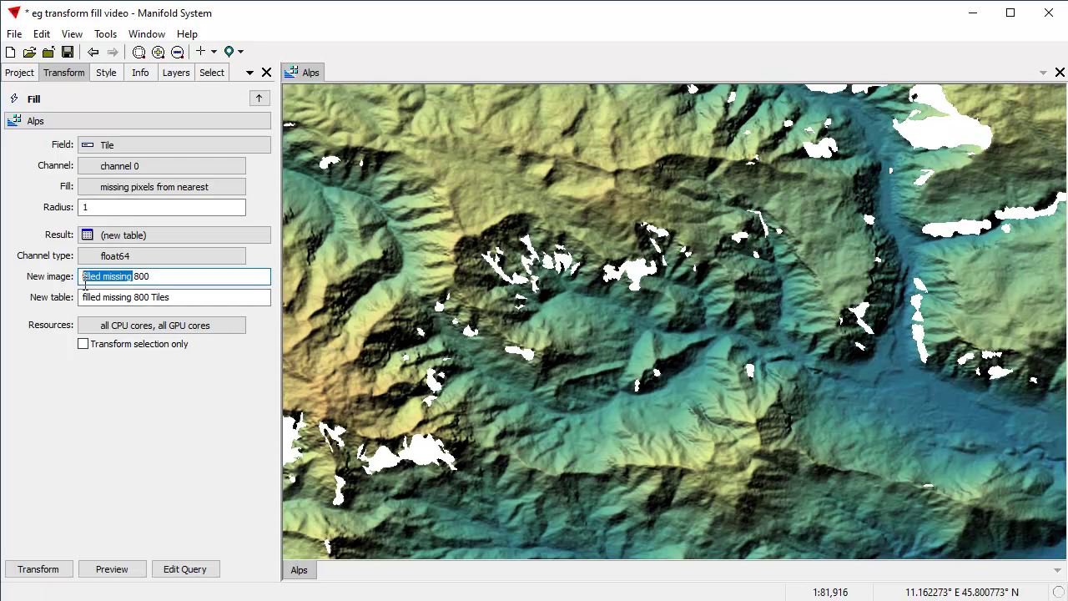
{"action": "type", "text": "filled nearest"}
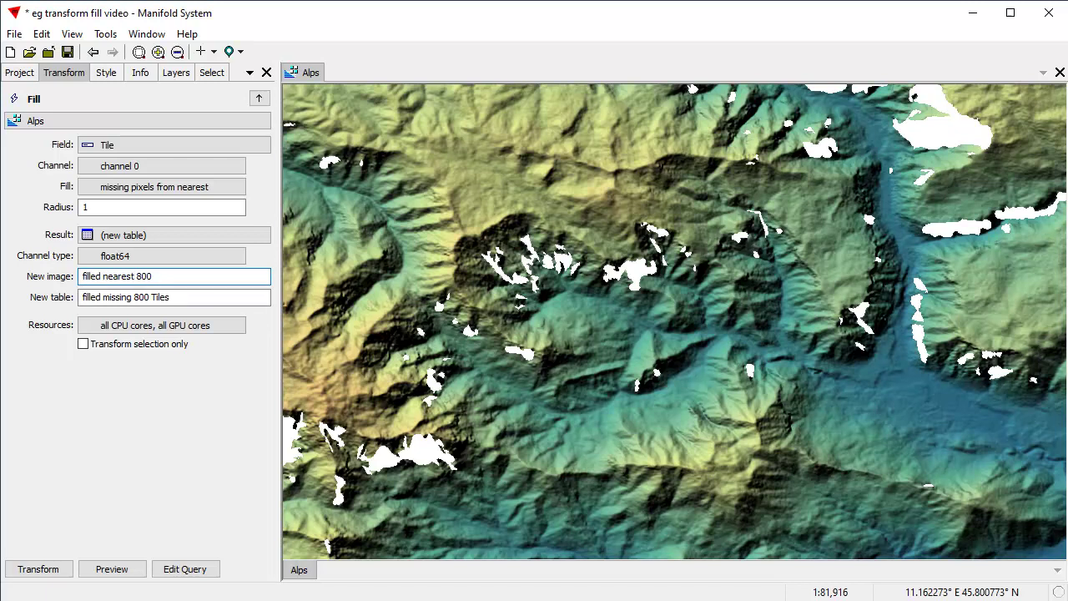
{"action": "key", "text": "Delete"}
{"action": "left_click_drag", "start_coordinate": [167, 277], "coordinate": [8, 307]}
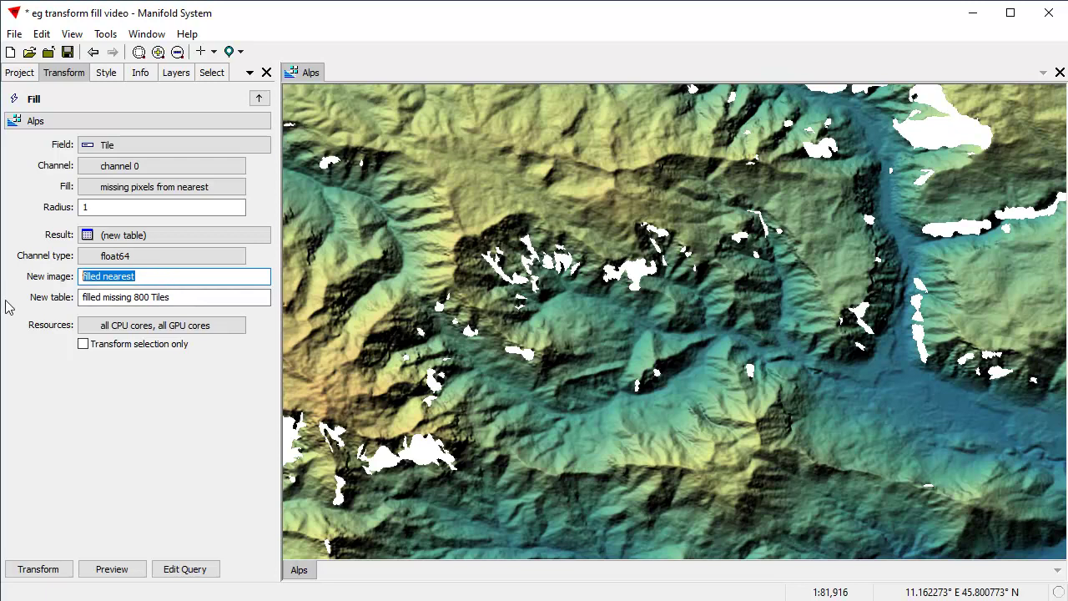
{"action": "key", "text": "ctrl+c"}
{"action": "left_click_drag", "start_coordinate": [148, 298], "coordinate": [19, 303]}
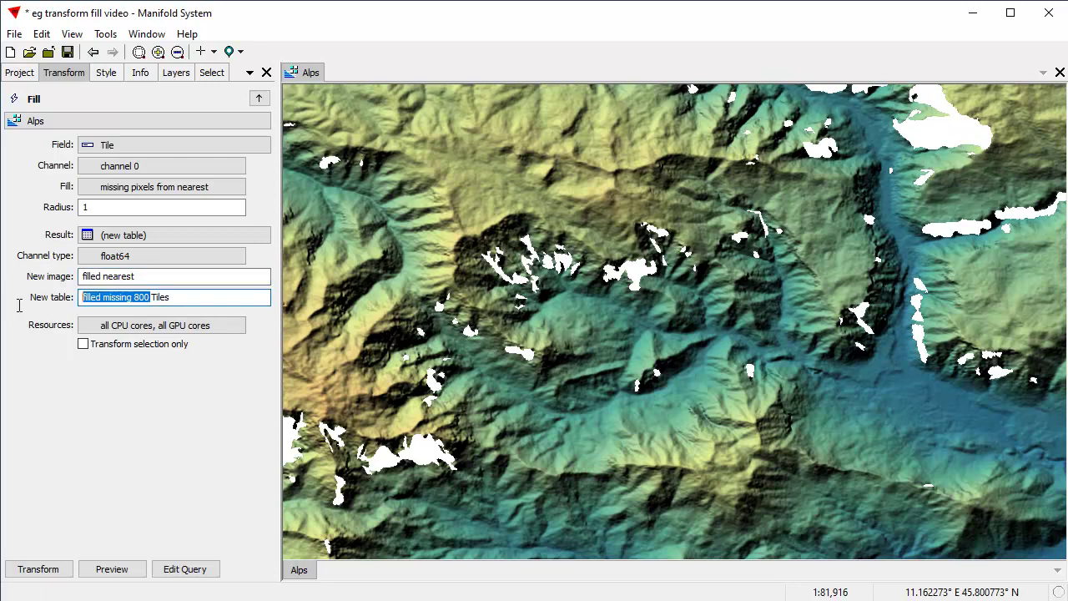
Name the new table 'filled nearest Tiles' and preview the nearest fill at radius 1
{"action": "key", "text": "ctrl+v"}
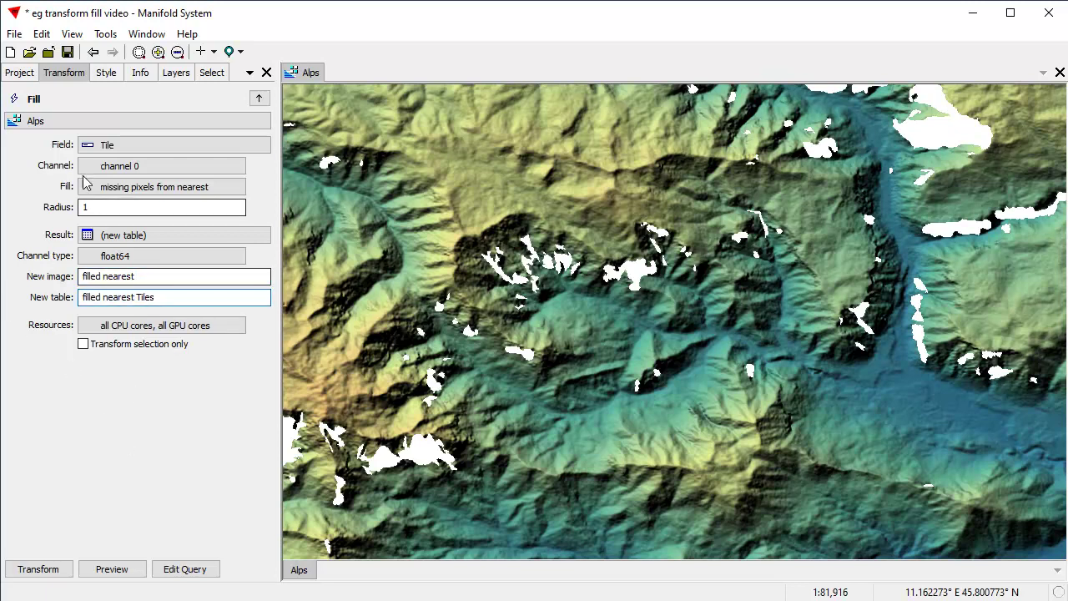
{"action": "left_click", "coordinate": [99, 208]}
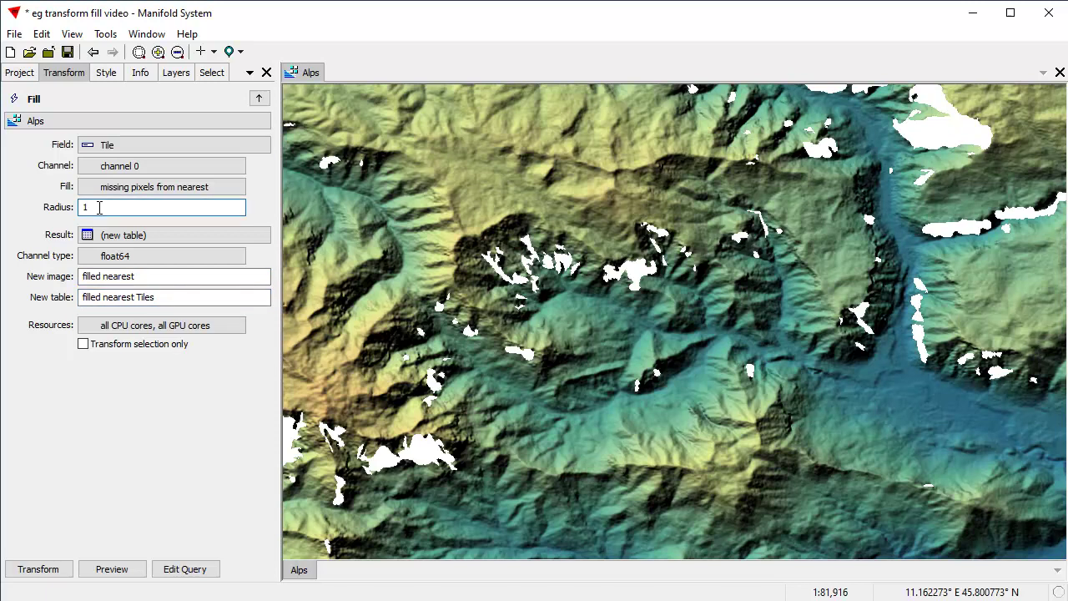
{"action": "left_click", "coordinate": [125, 572]}
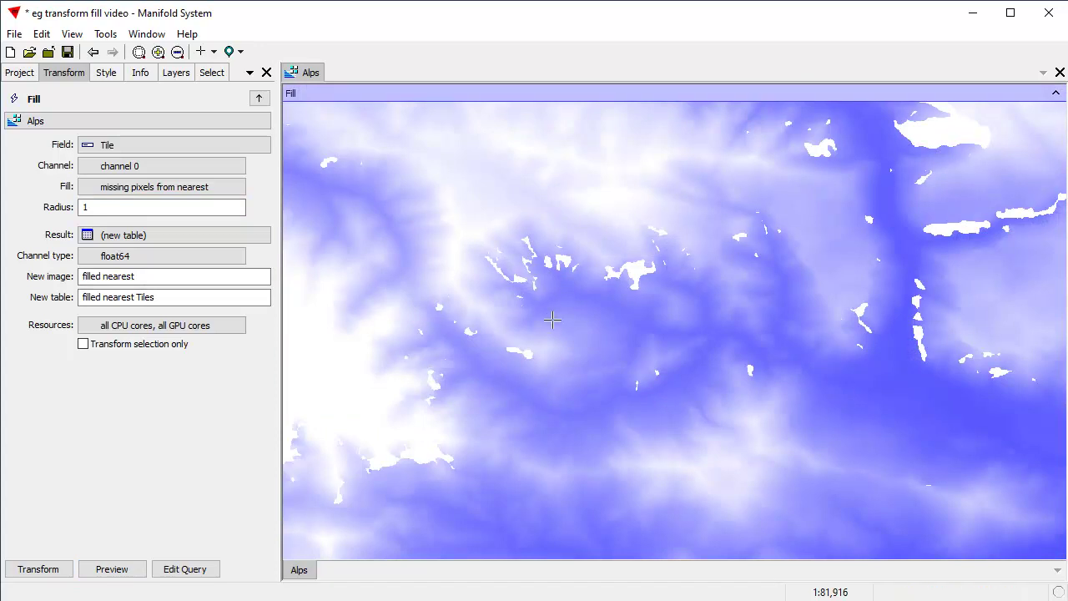
Change the Fill radius to 5 and preview again
{"action": "double_click", "coordinate": [86, 207]}
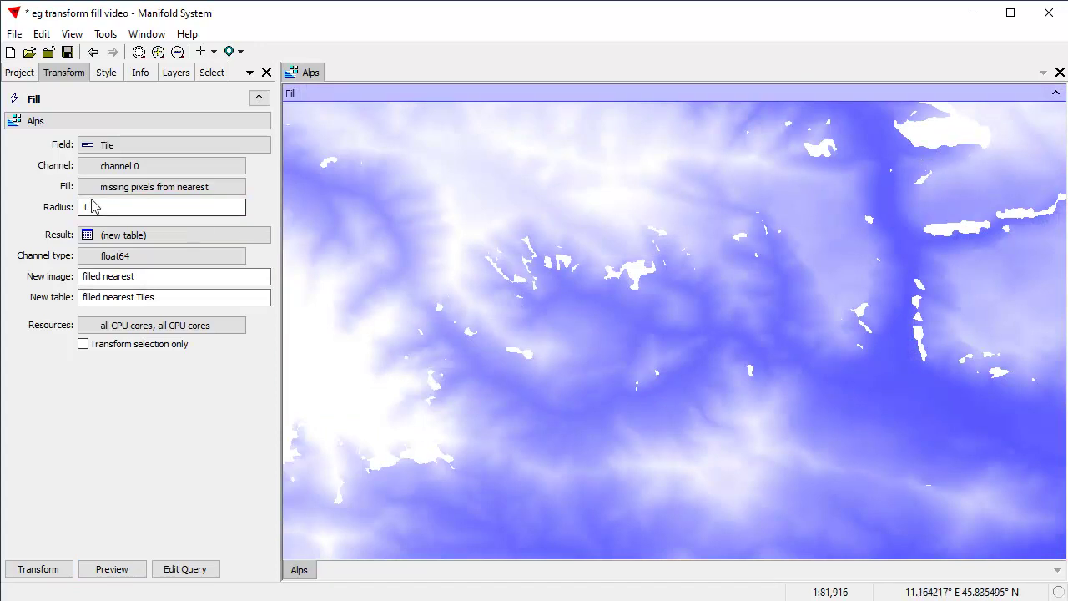
{"action": "type", "text": "5"}
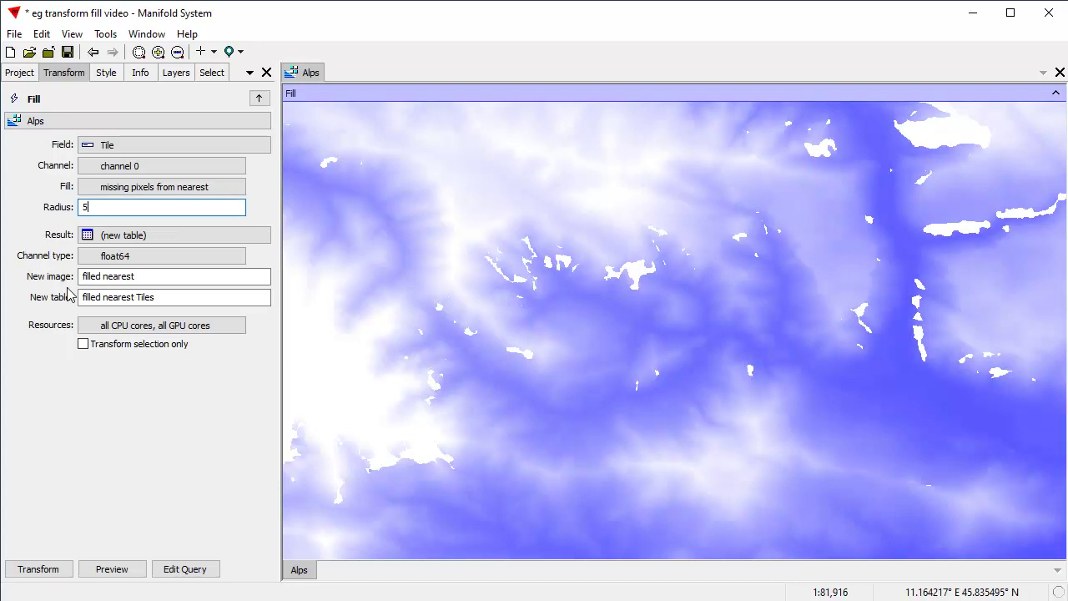
{"action": "left_click", "coordinate": [130, 570]}
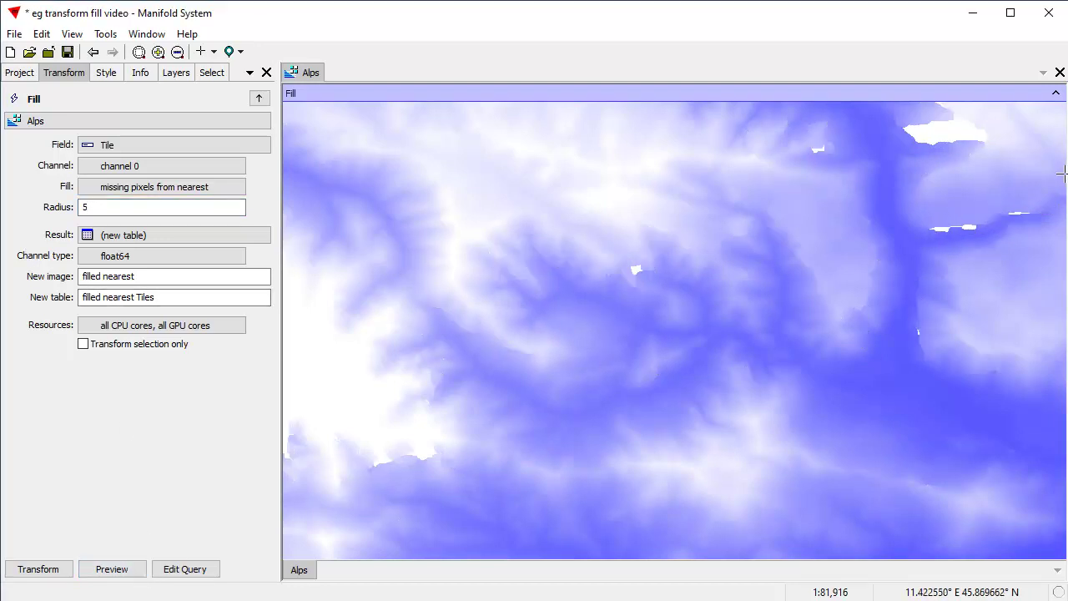
Show the preview beside the original map in Left split mode and widen the preview side
{"action": "left_click", "coordinate": [514, 97]}
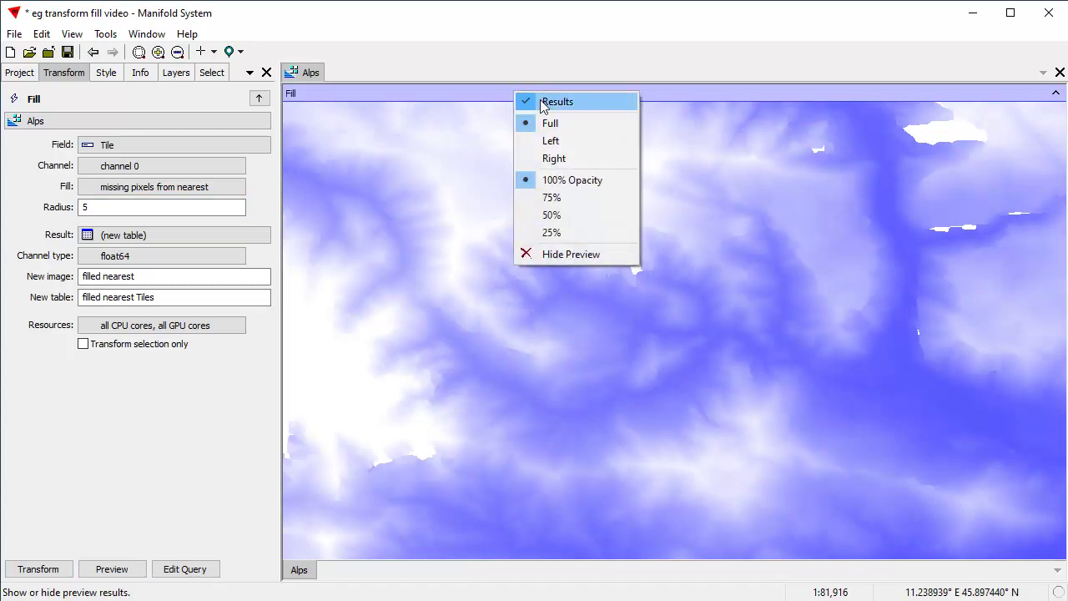
{"action": "left_click", "coordinate": [585, 141]}
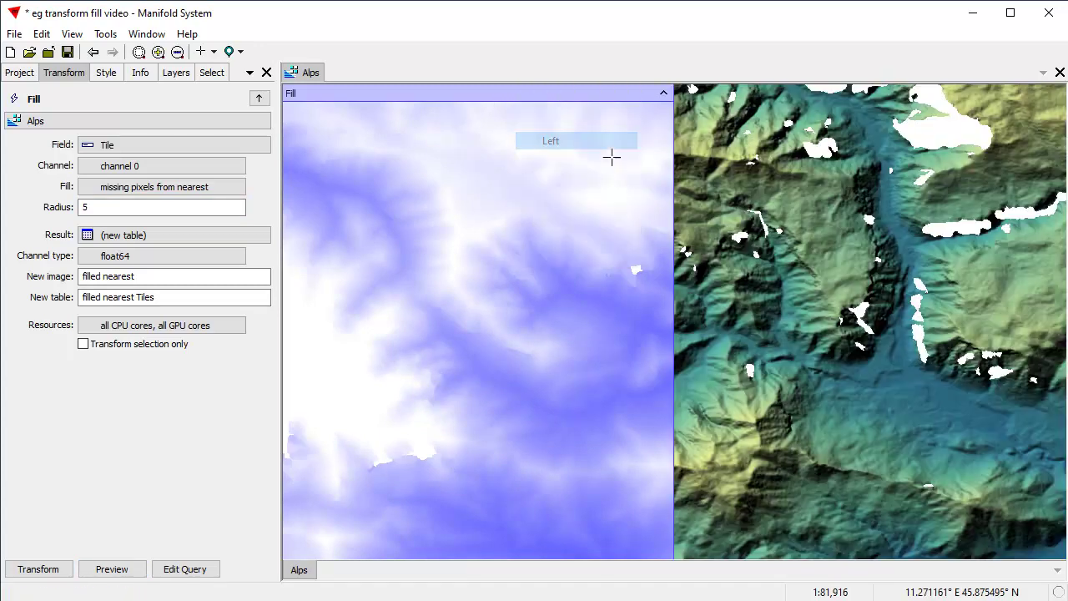
{"action": "left_click_drag", "start_coordinate": [681, 281], "coordinate": [931, 344]}
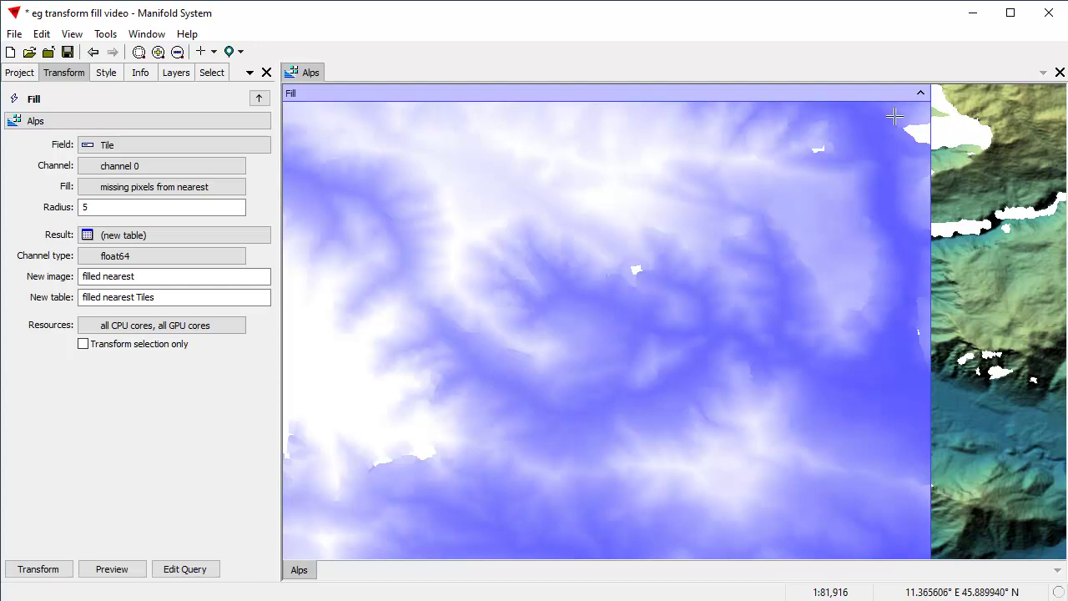
{"action": "left_click_drag", "start_coordinate": [933, 202], "coordinate": [949, 204]}
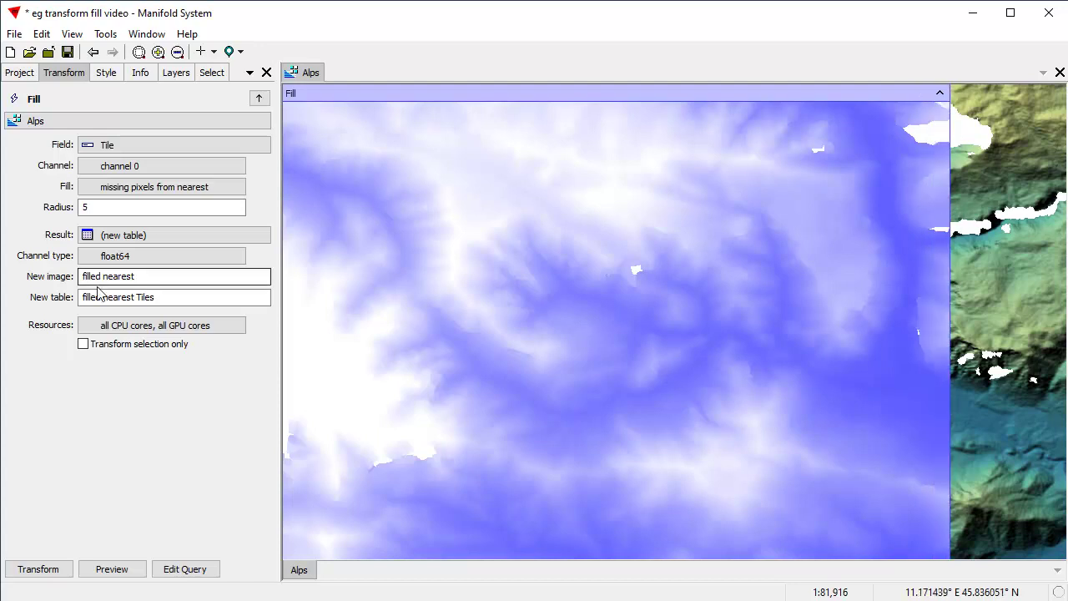
Preview the nearest fill at radius 10, then at radius 20
{"action": "double_click", "coordinate": [85, 207]}
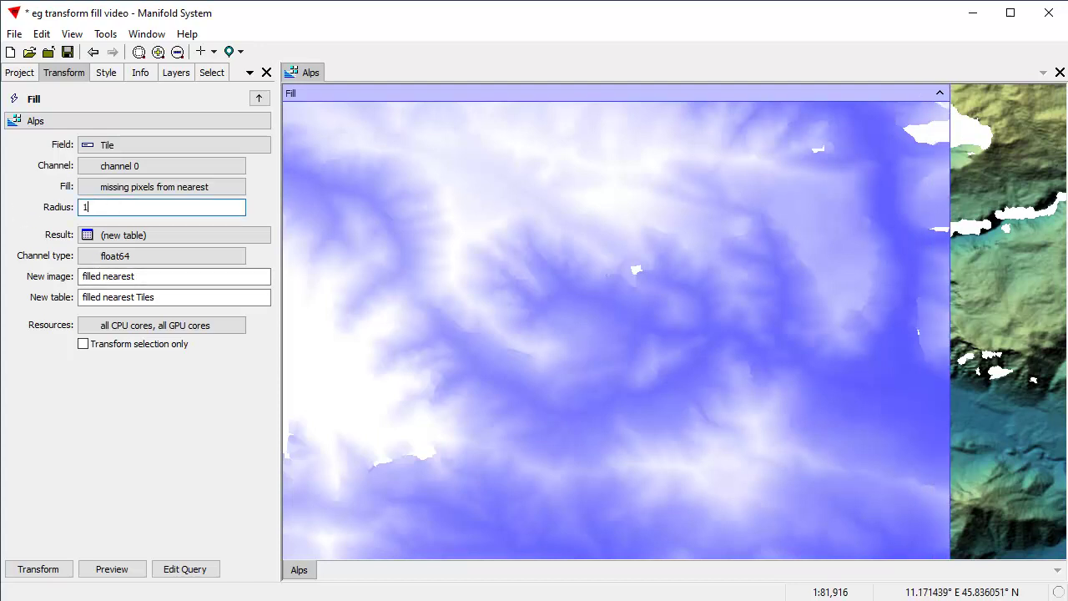
{"action": "left_click", "coordinate": [114, 568]}
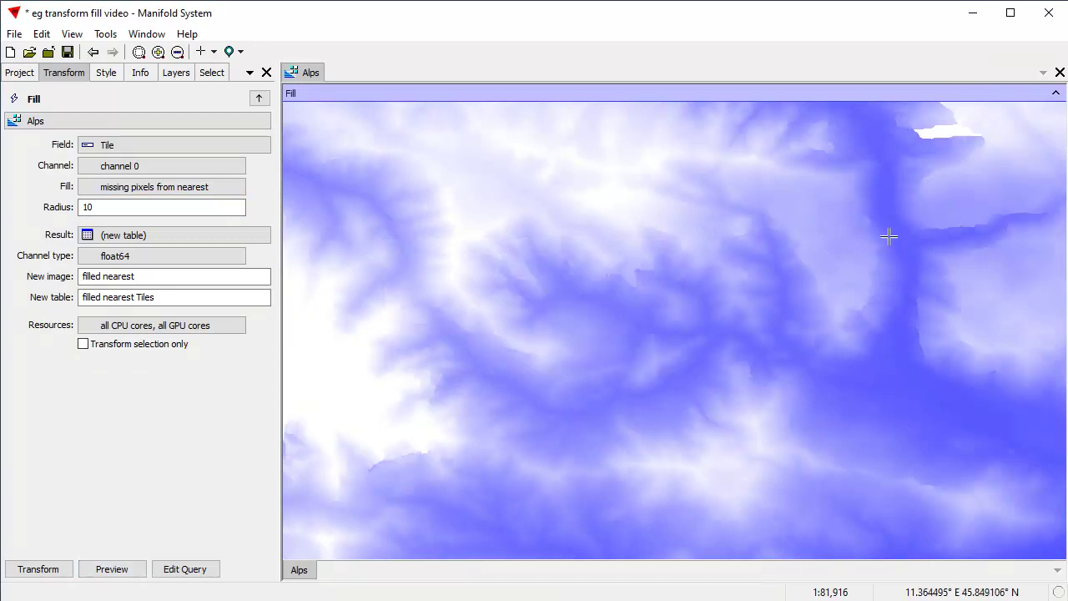
{"action": "double_click", "coordinate": [142, 208]}
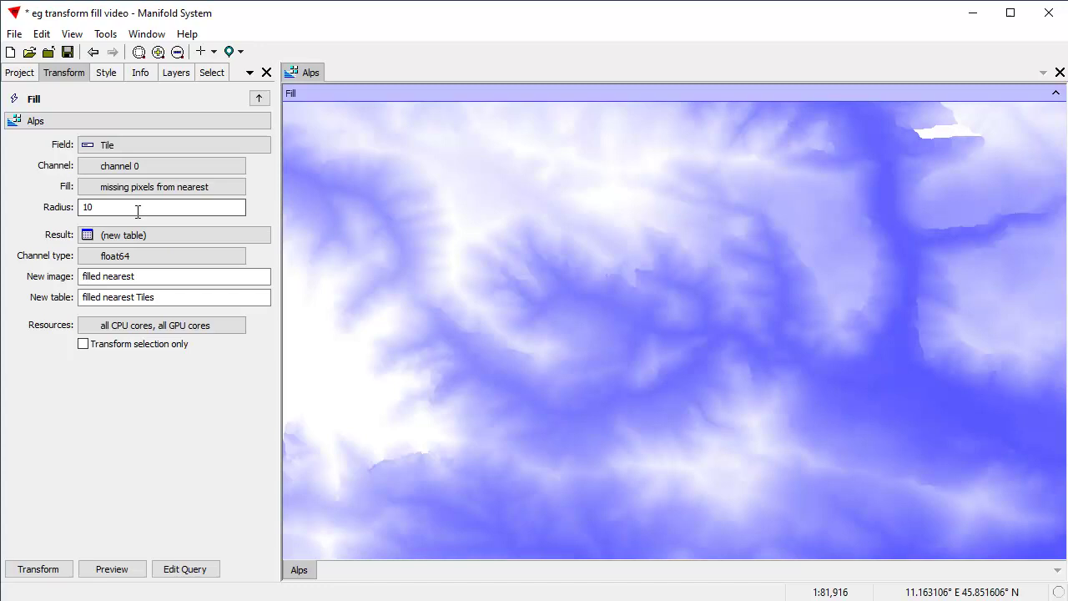
{"action": "type", "text": "20"}
{"action": "left_click", "coordinate": [112, 572]}
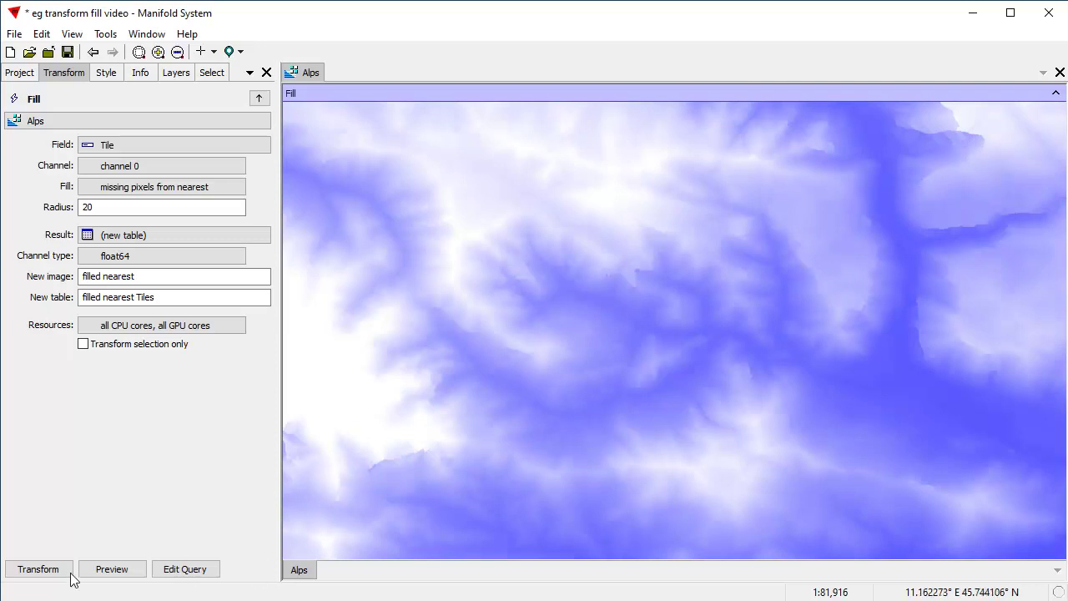
Run the nearest fill to create 'filled nearest', inspect the new image, then close it
{"action": "left_click", "coordinate": [38, 572]}
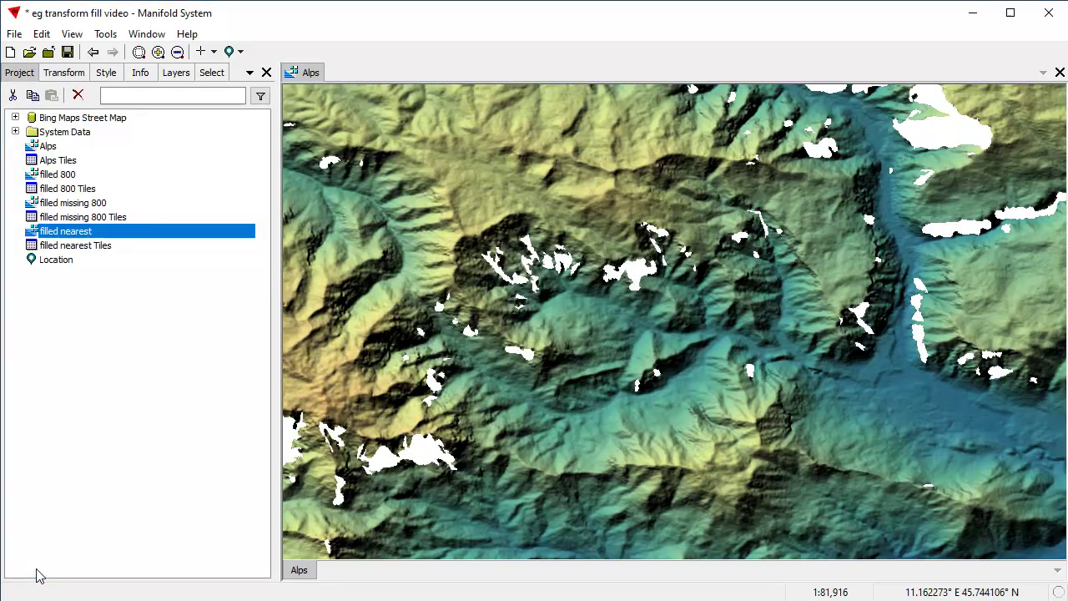
{"action": "double_click", "coordinate": [114, 231]}
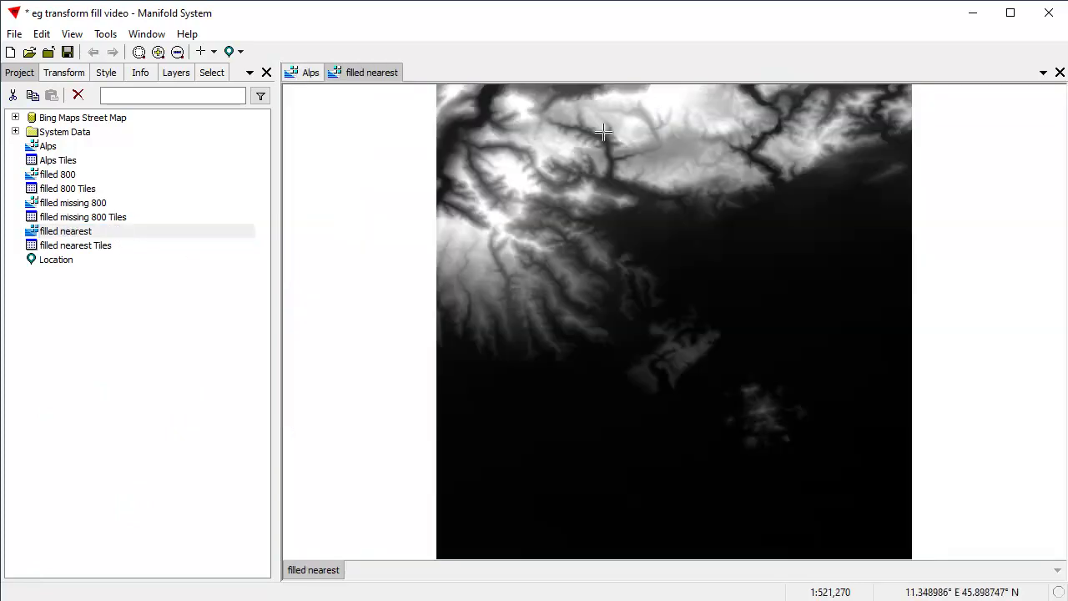
{"action": "left_click", "coordinate": [1061, 73]}
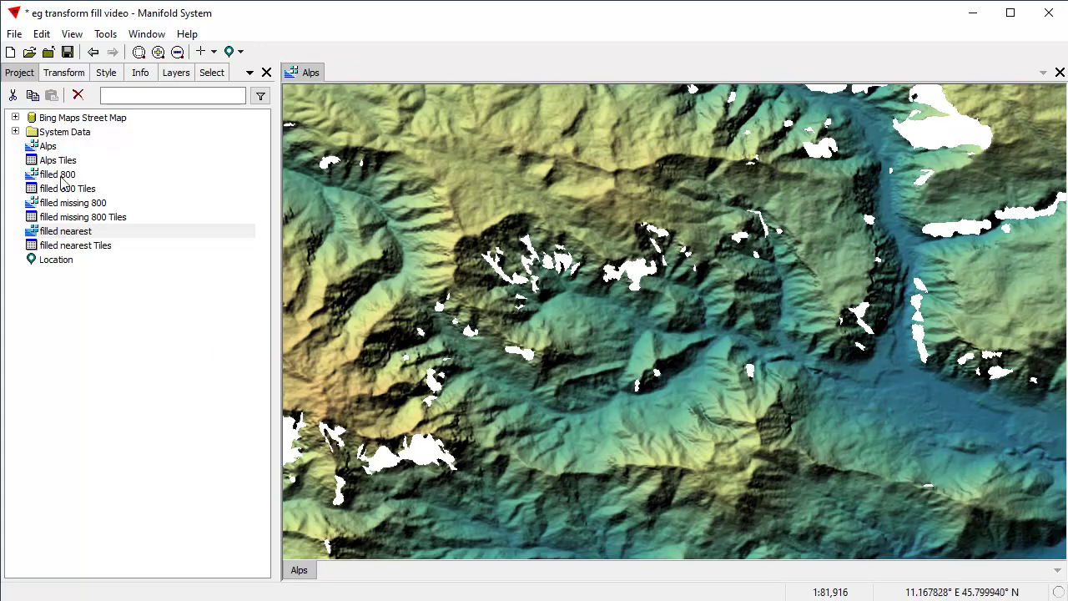
Copy the StylePixel value from the Alps image properties
{"action": "right_click", "coordinate": [49, 148]}
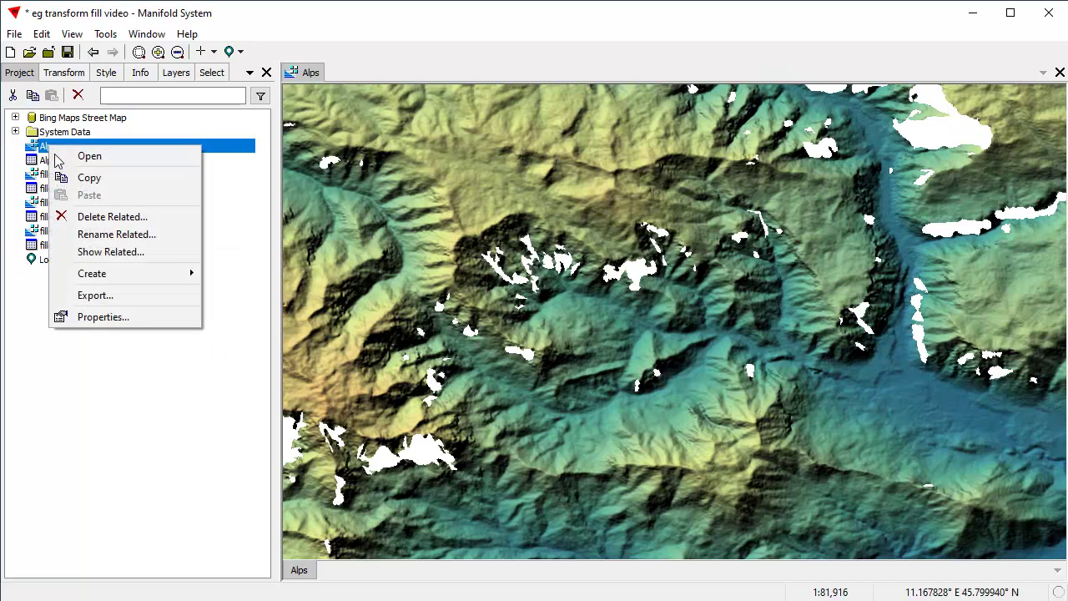
{"action": "left_click", "coordinate": [131, 322]}
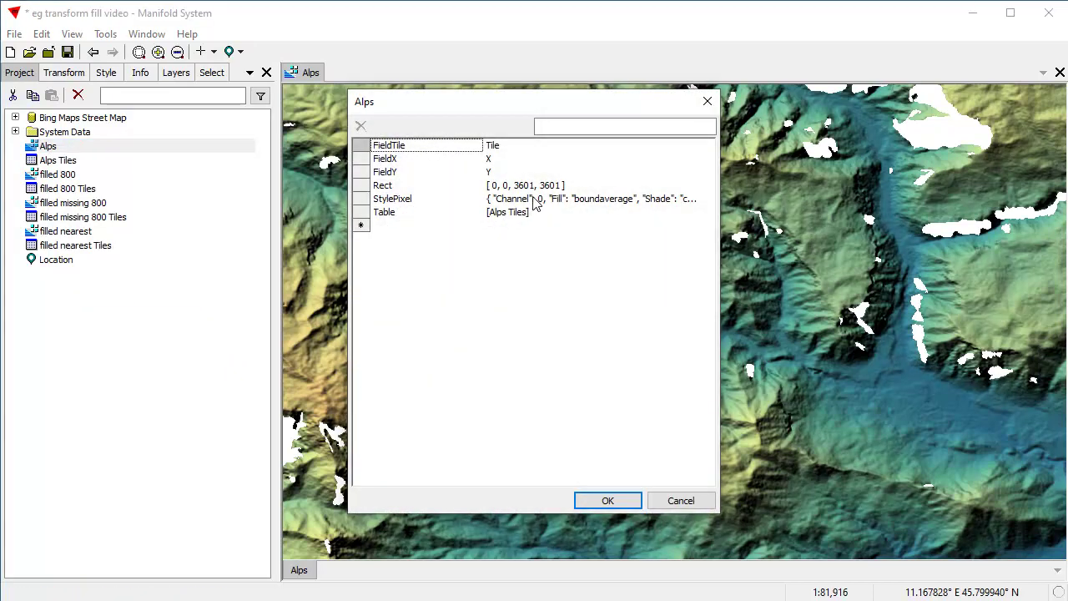
{"action": "right_click", "coordinate": [535, 204]}
{"action": "left_click", "coordinate": [562, 207]}
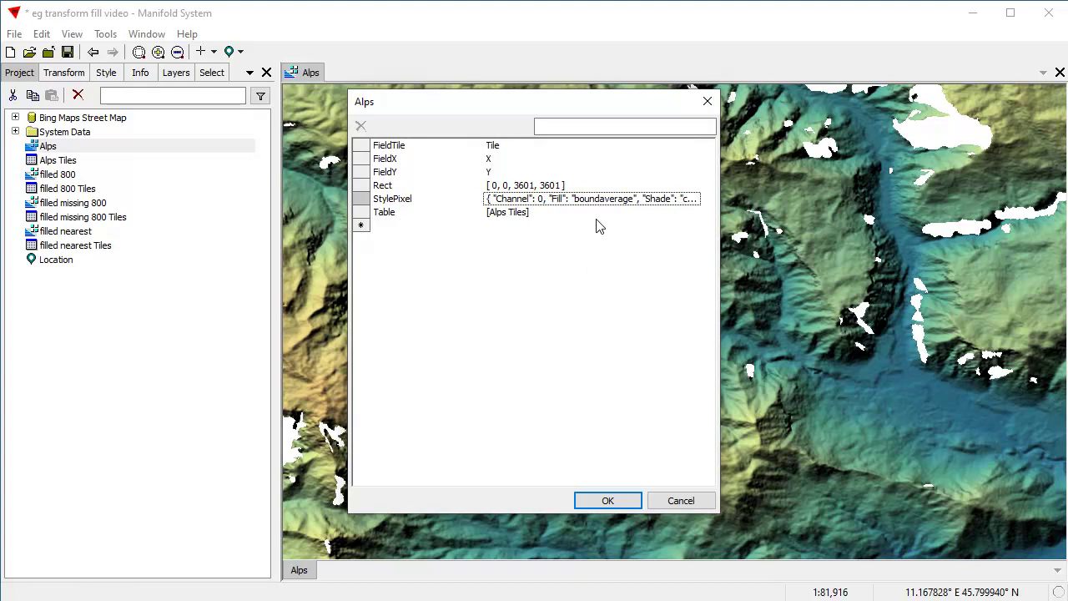
{"action": "left_click", "coordinate": [681, 500]}
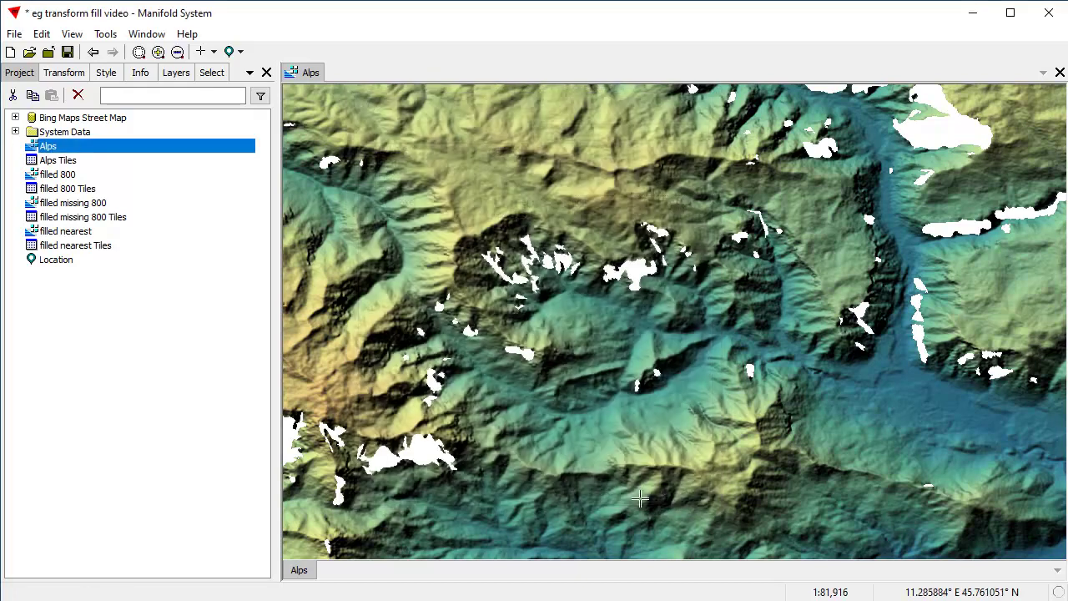
Add a StylePixel property to filled nearest with the copied Alps value
{"action": "right_click", "coordinate": [70, 233]}
{"action": "left_click", "coordinate": [149, 407]}
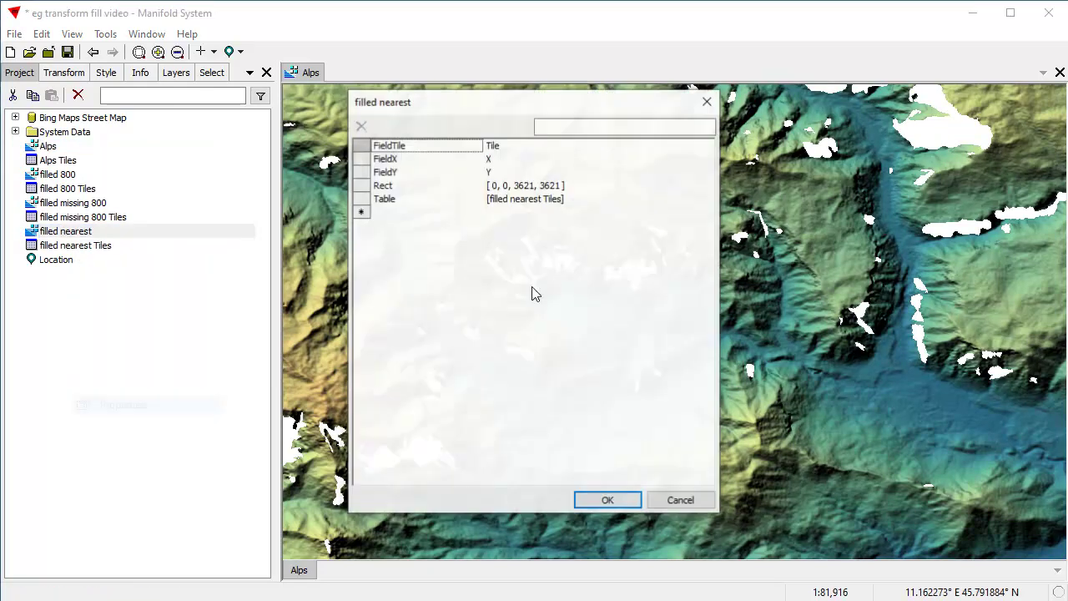
{"action": "left_click", "coordinate": [398, 214]}
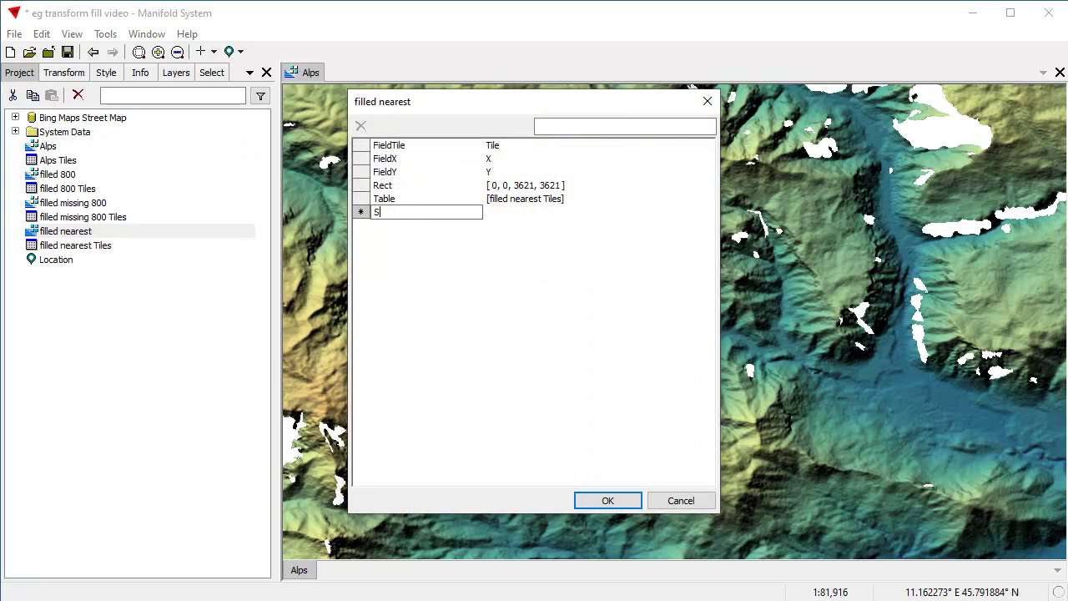
{"action": "key", "text": "Return"}
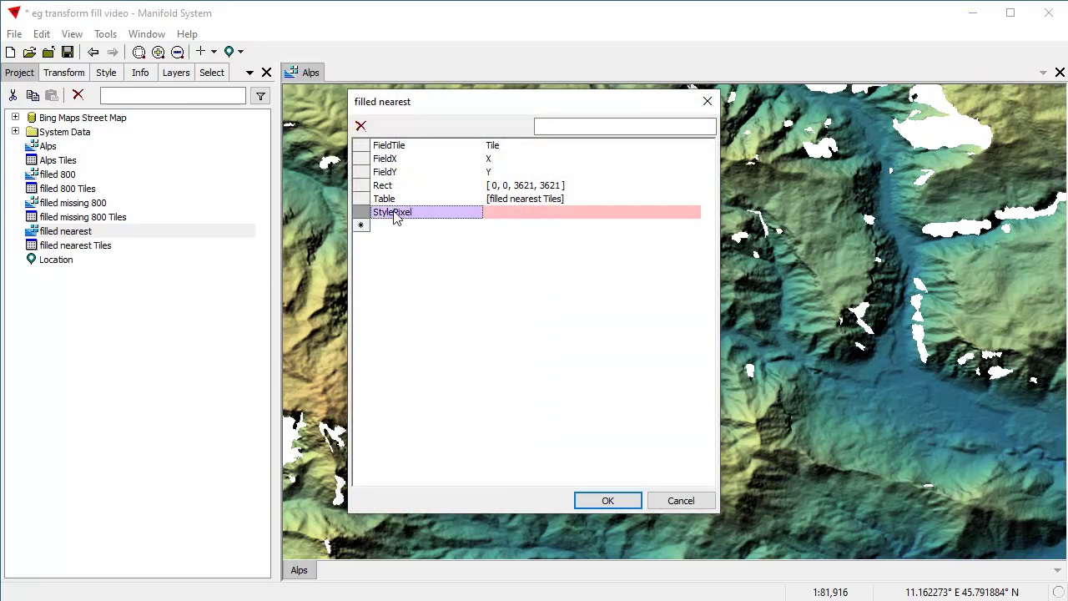
{"action": "key", "text": "Tab"}
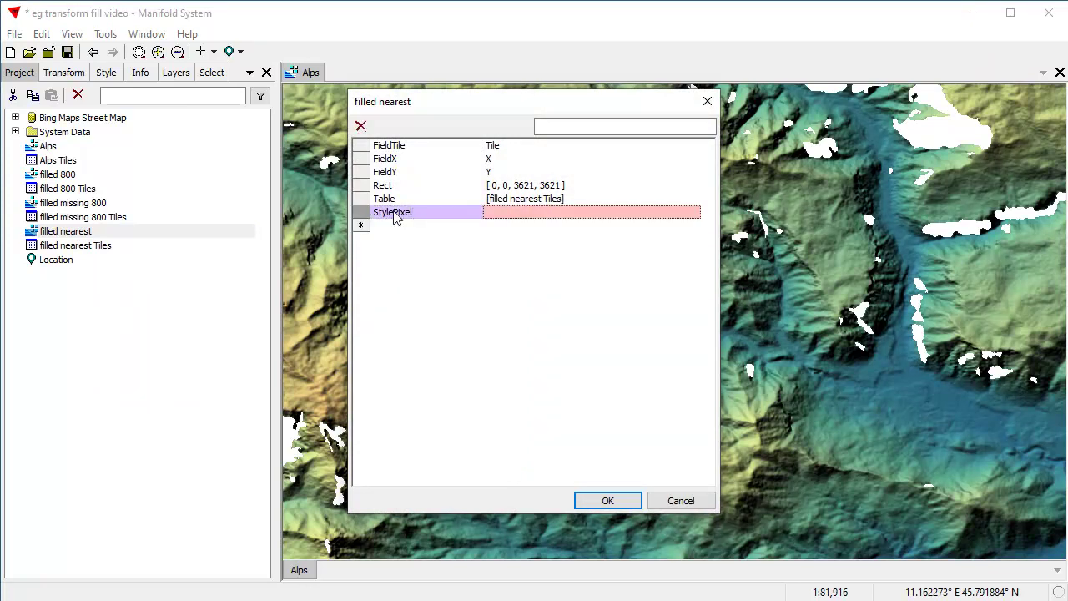
{"action": "key", "text": "ctrl+v"}
{"action": "key", "text": "Return"}
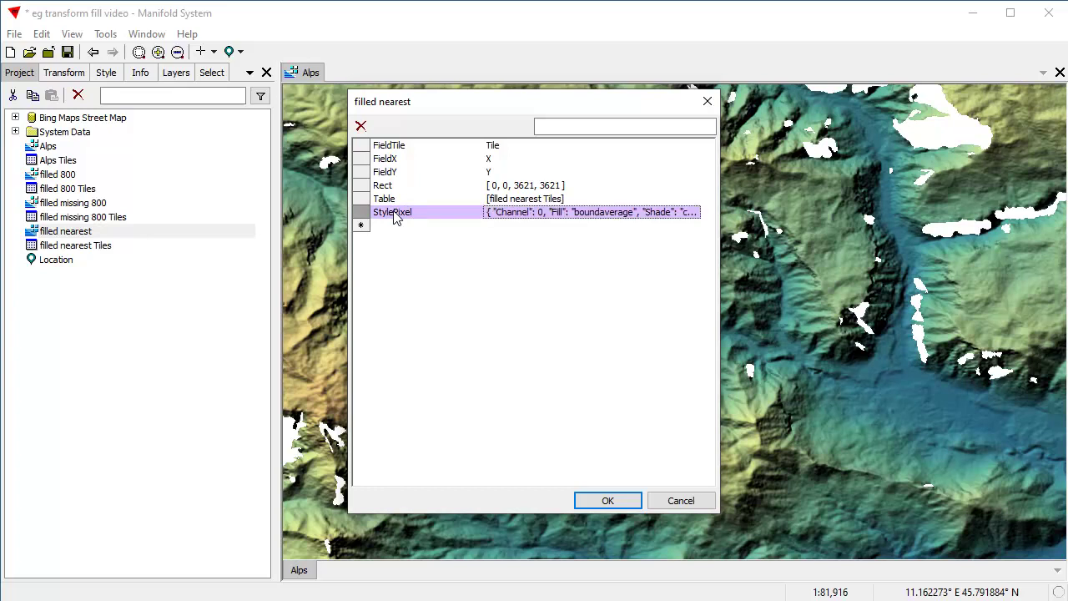
Close the Properties dialog and open filled nearest in its own window beside Alps
{"action": "left_click", "coordinate": [607, 501]}
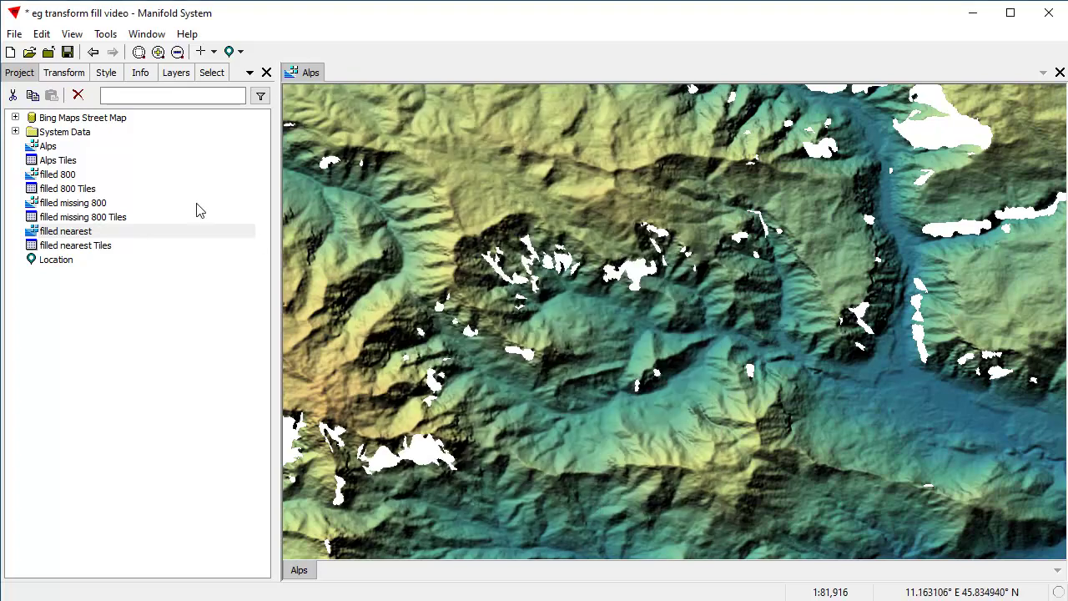
{"action": "double_click", "coordinate": [91, 233]}
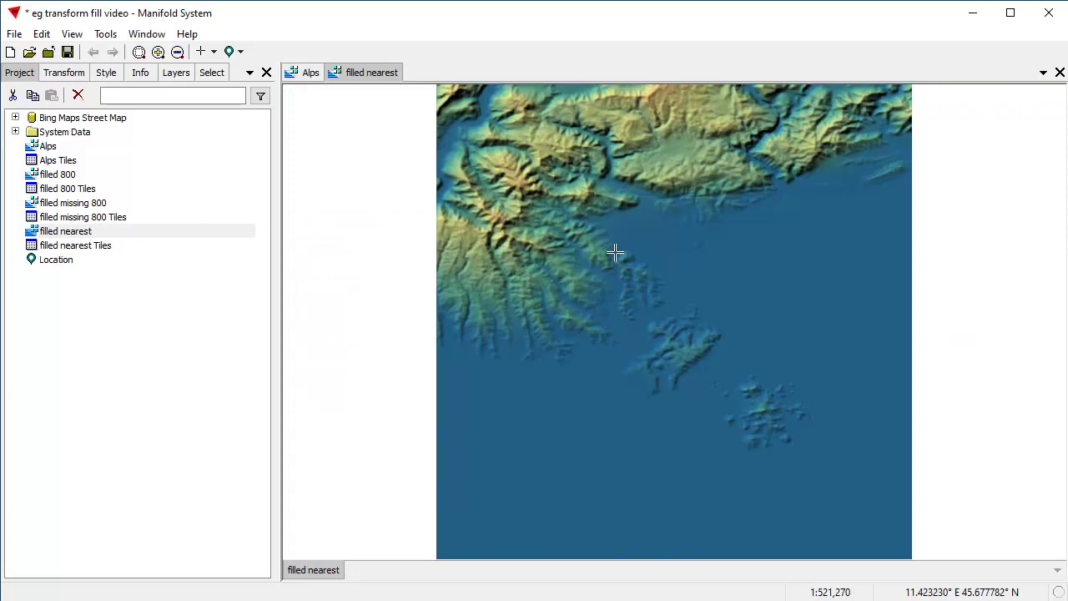
{"action": "left_click", "coordinate": [309, 73]}
{"action": "left_click", "coordinate": [367, 74]}
Jump to the saved Alps Location and compare the Alps and filled nearest windows there
{"action": "left_click", "coordinate": [232, 51]}
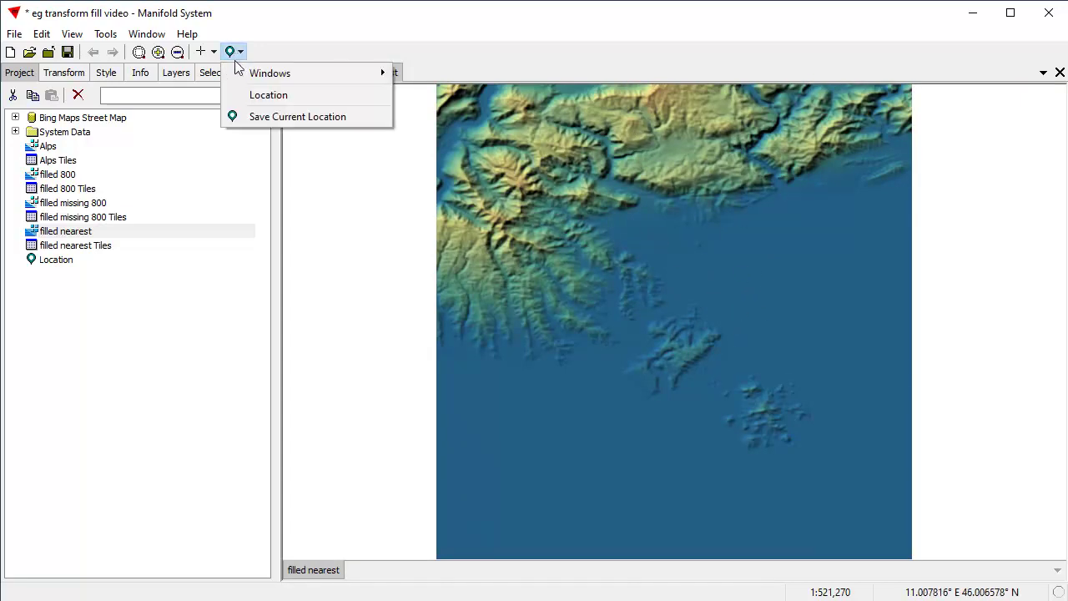
{"action": "left_click", "coordinate": [286, 99]}
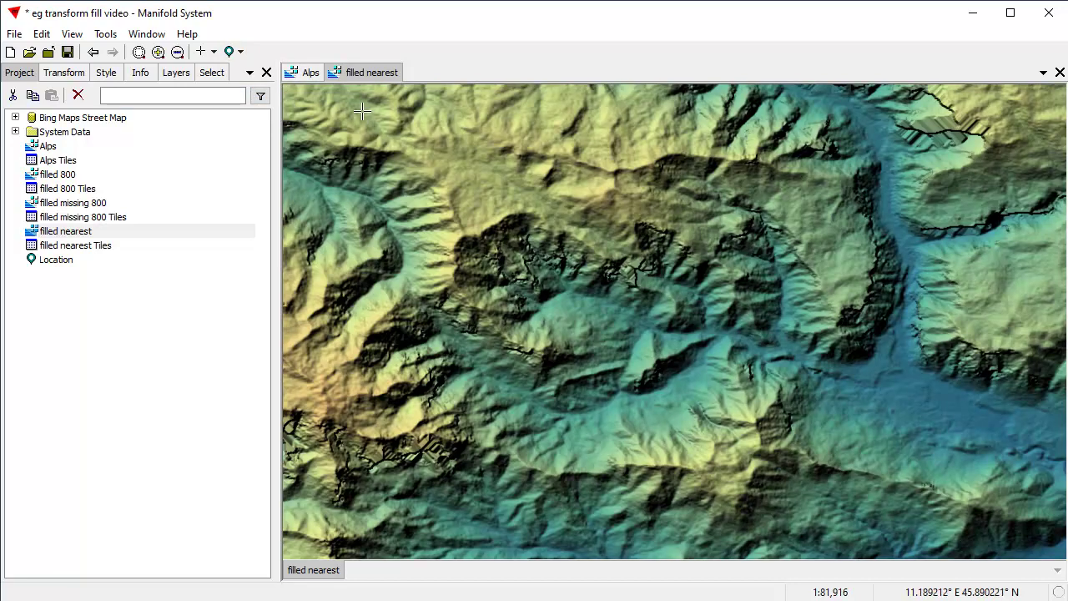
{"action": "left_click", "coordinate": [307, 72]}
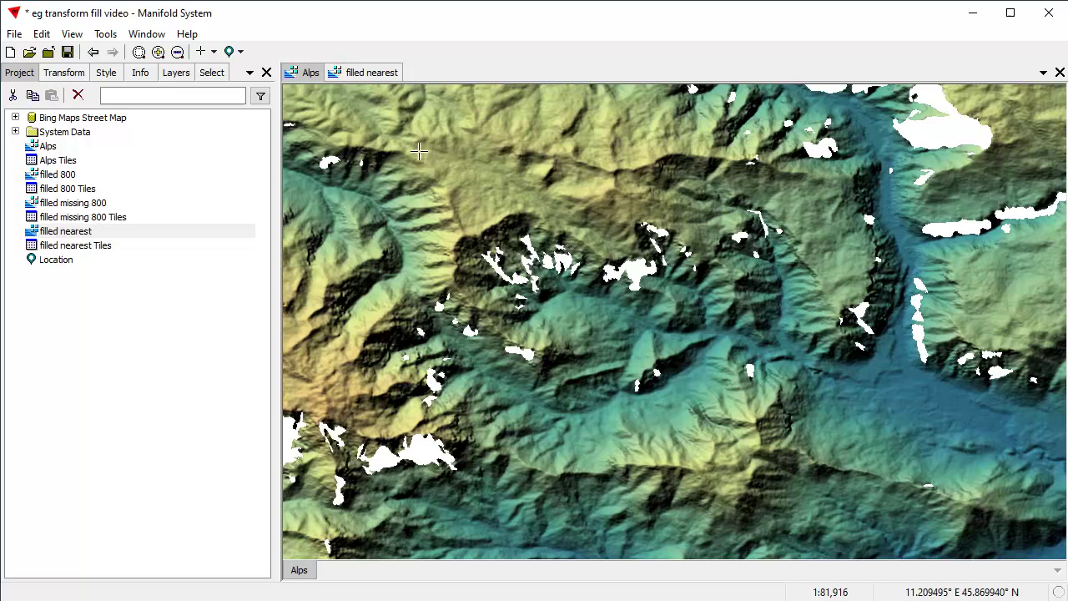
{"action": "left_click", "coordinate": [369, 73]}
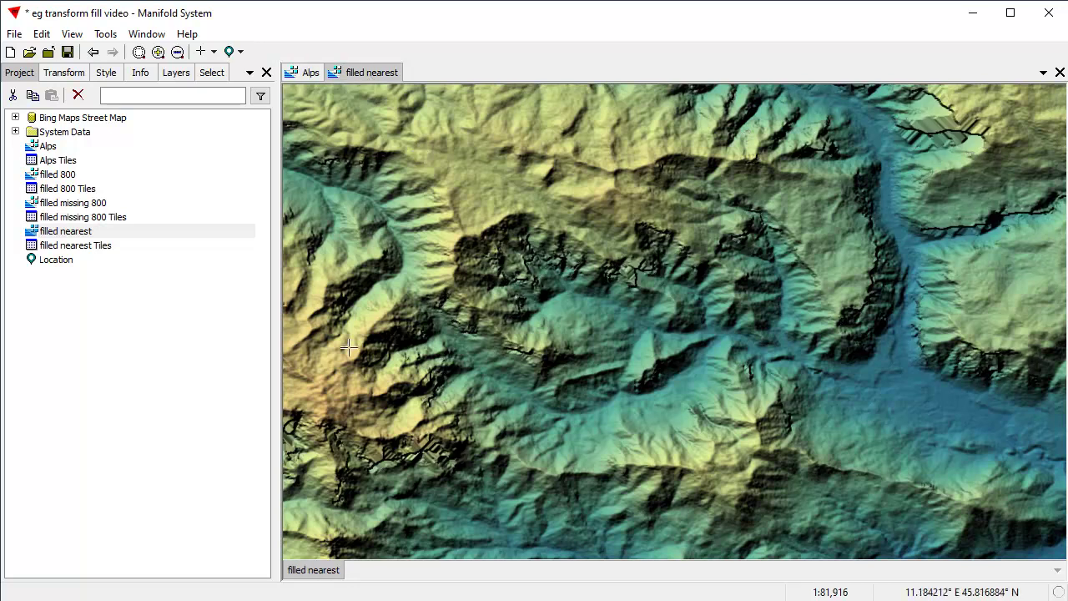
Drag filled nearest into the Alps map as a layer after Alps, then switch it off
{"action": "left_click", "coordinate": [307, 73]}
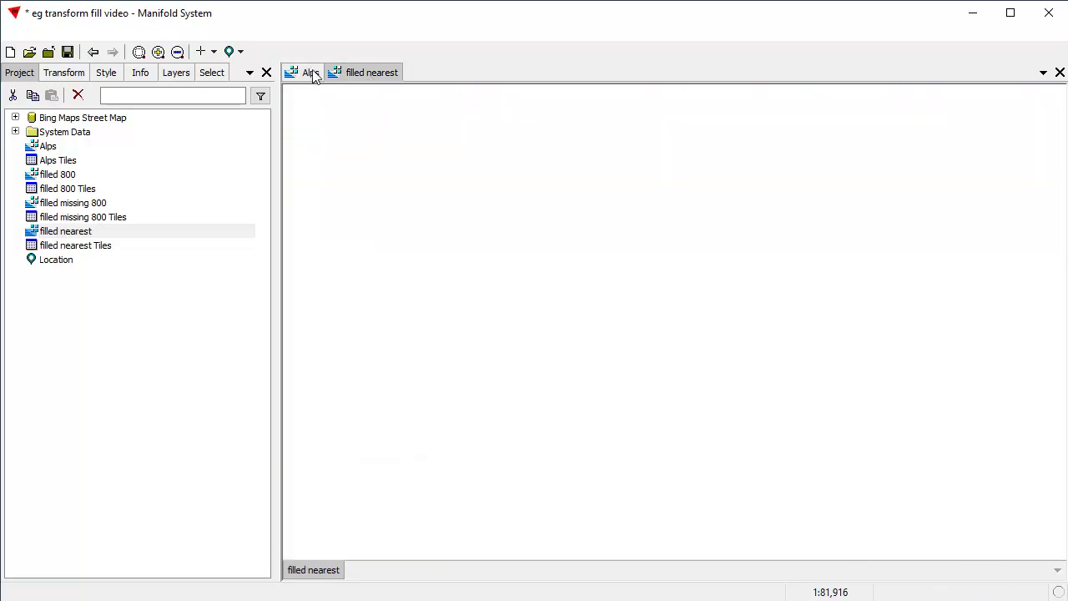
{"action": "left_click_drag", "start_coordinate": [111, 235], "coordinate": [526, 337]}
{"action": "left_click_drag", "start_coordinate": [370, 574], "coordinate": [288, 577]}
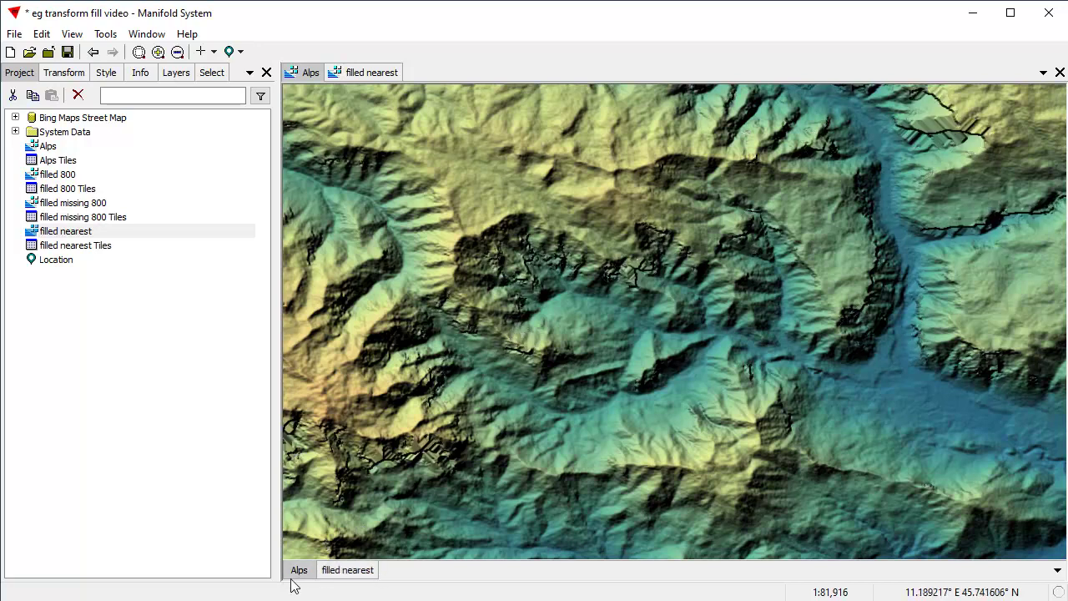
{"action": "left_click", "coordinate": [342, 573], "text": "shift"}
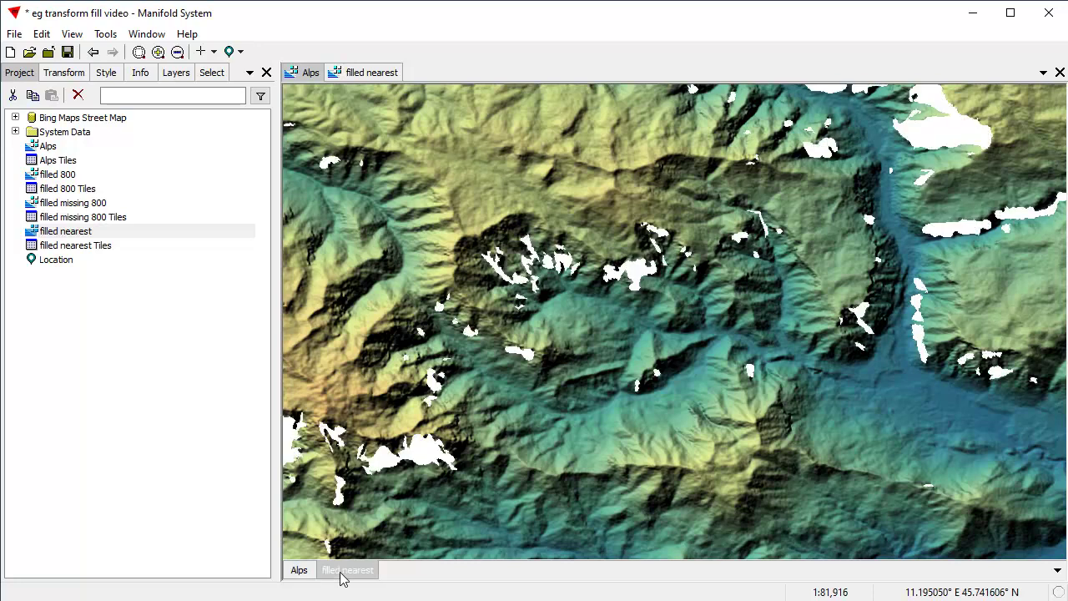
Toggle the filled nearest layer on and off repeatedly to compare, leaving it visible
{"action": "left_click", "coordinate": [341, 573], "text": "shift"}
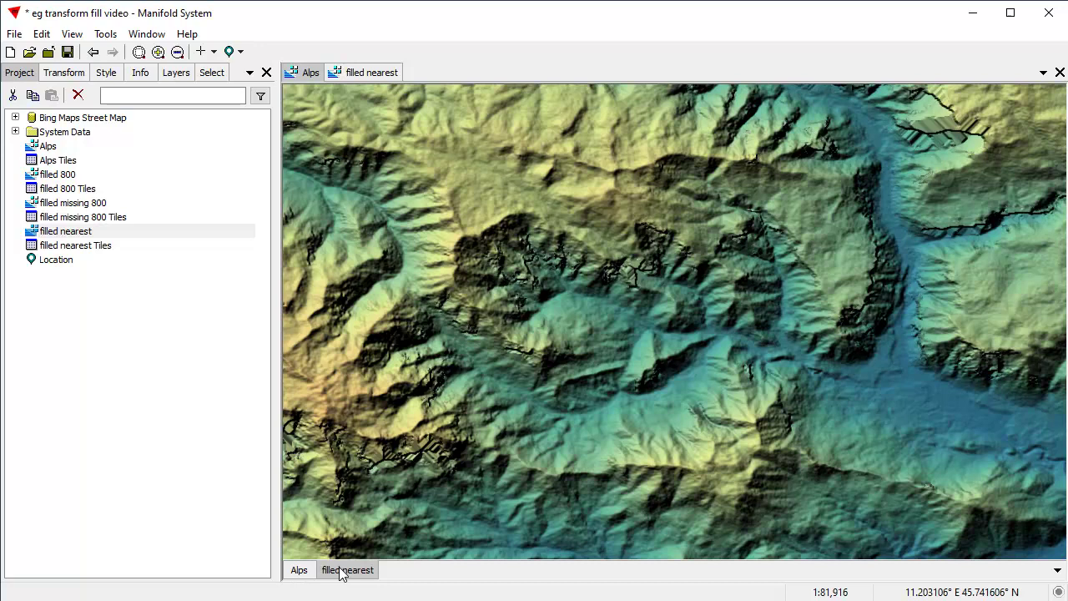
{"action": "left_click", "coordinate": [341, 572], "text": "shift"}
{"action": "left_click", "coordinate": [340, 572], "text": "shift"}
{"action": "left_click", "coordinate": [340, 573], "text": "shift"}
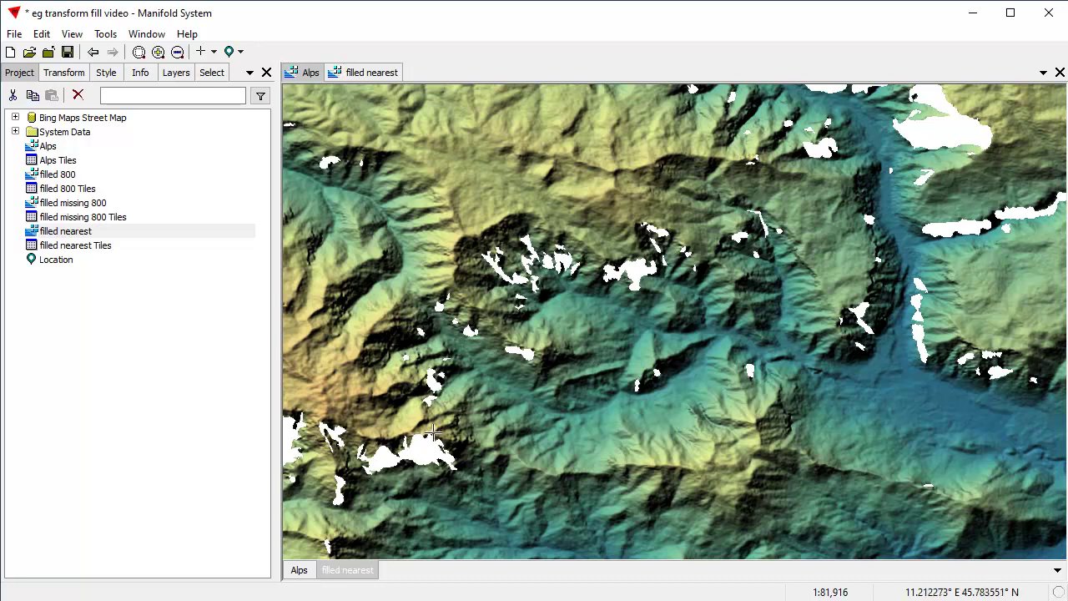
{"action": "left_click", "coordinate": [347, 570], "text": "shift"}
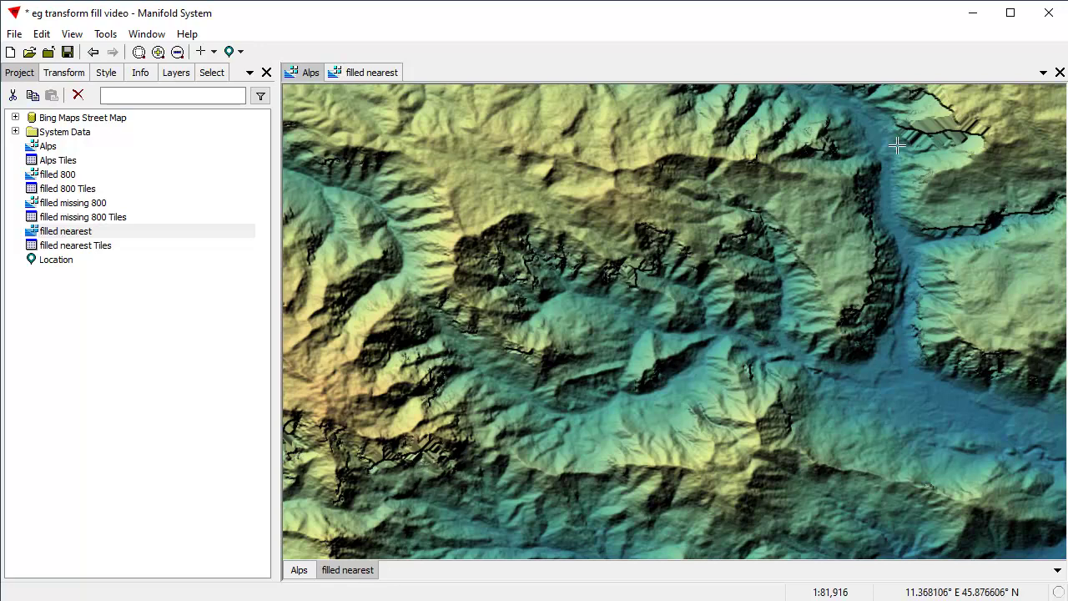
{"action": "left_click", "coordinate": [347, 571], "text": "shift"}
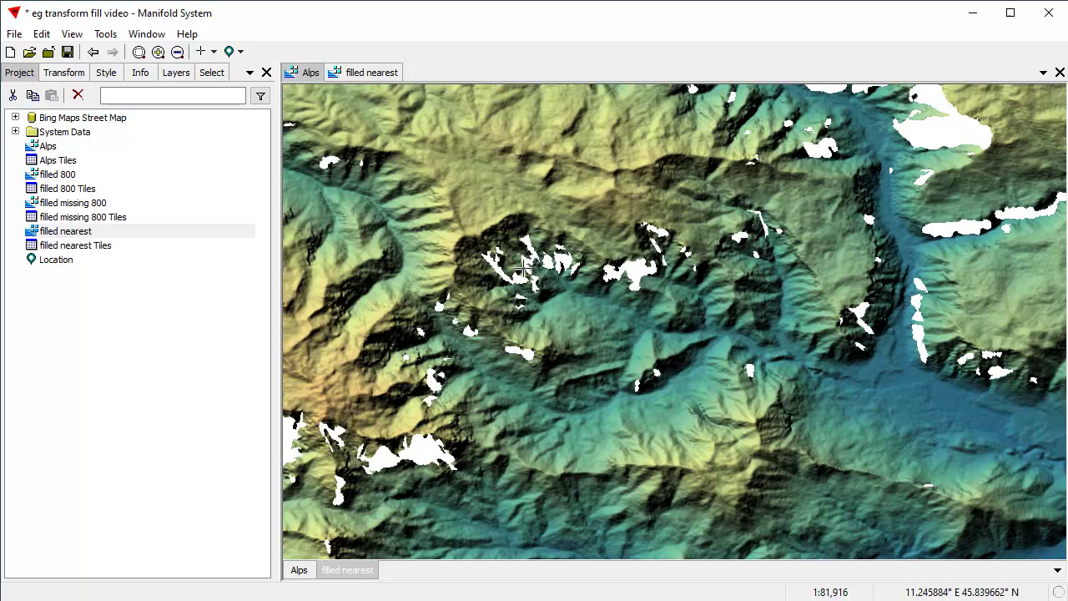
{"action": "left_click", "coordinate": [360, 577], "text": "shift"}
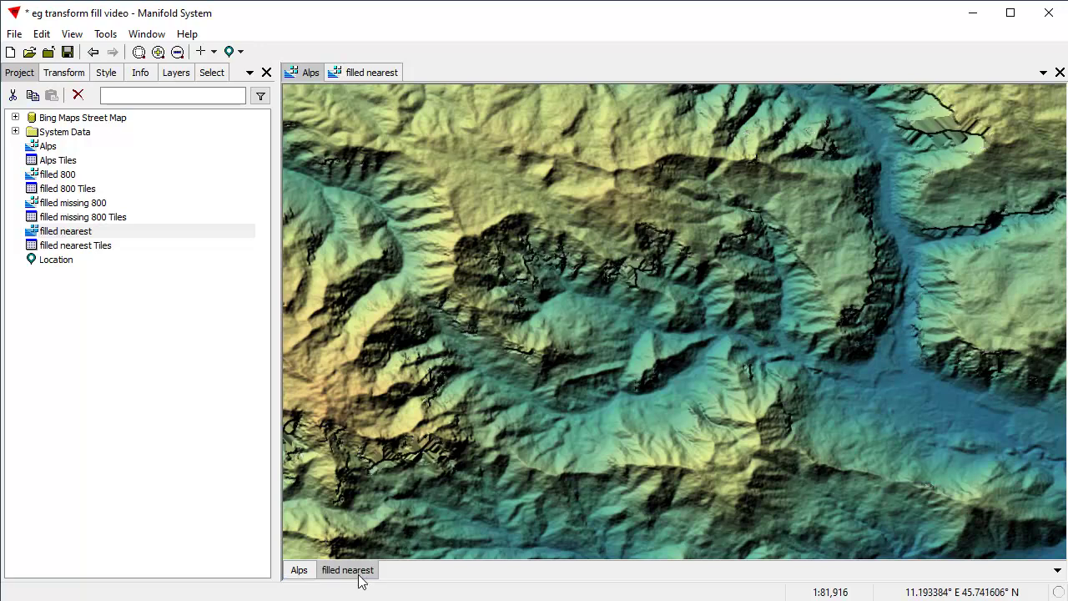
{"action": "left_click", "coordinate": [360, 577], "text": "shift"}
{"action": "left_click", "coordinate": [359, 578], "text": "shift"}
{"action": "left_click", "coordinate": [354, 578], "text": "shift"}
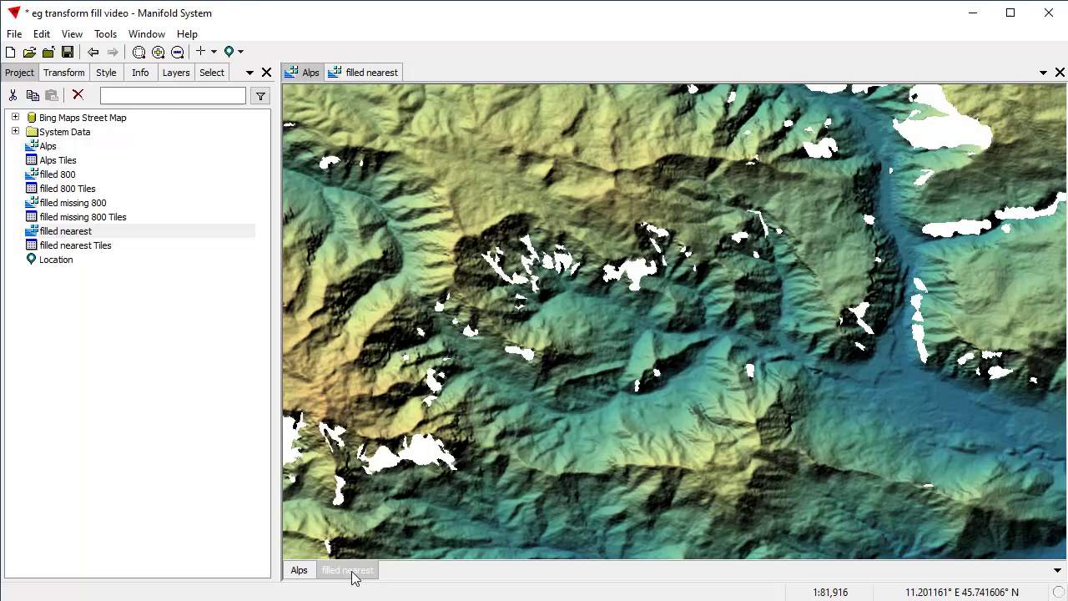
{"action": "left_click", "coordinate": [354, 578], "text": "shift"}
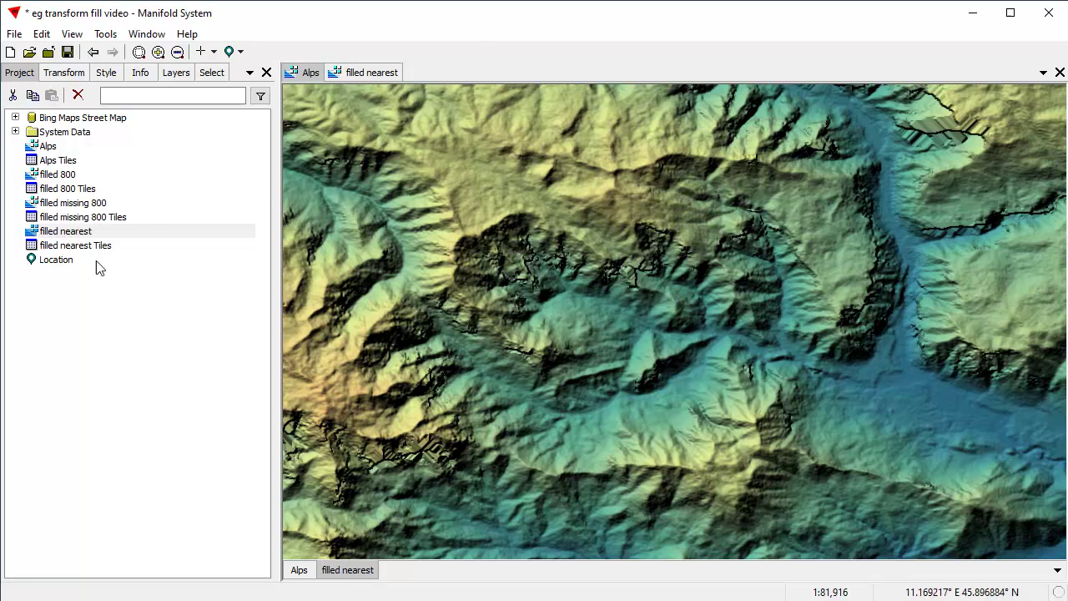
Add a StylePixel property to filled missing 800 holding the pasted JSON style
{"action": "left_click", "coordinate": [98, 205]}
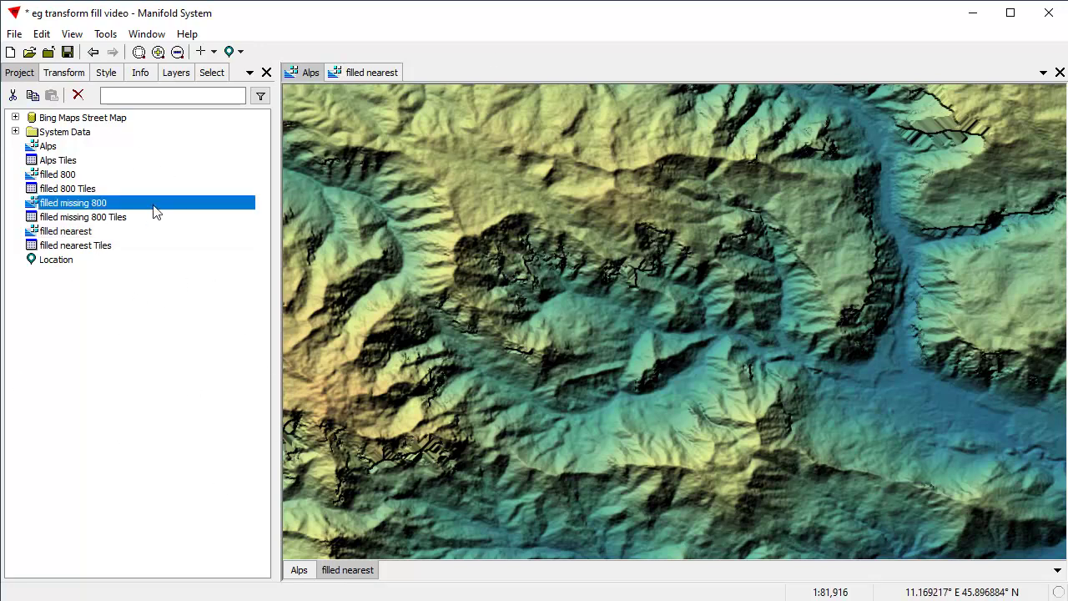
{"action": "right_click", "coordinate": [110, 203]}
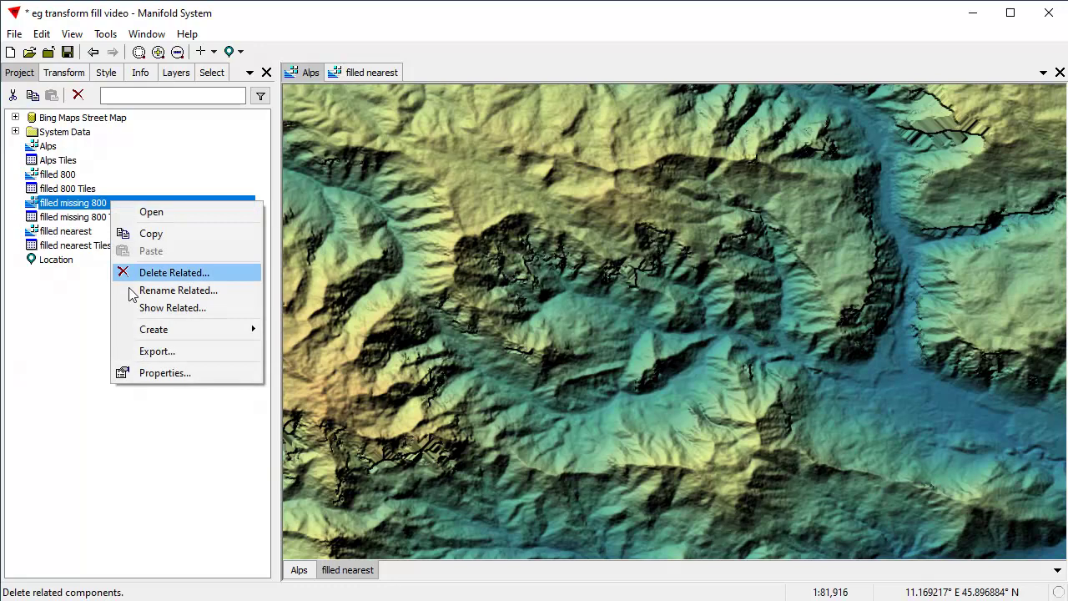
{"action": "left_click", "coordinate": [164, 373]}
{"action": "left_click", "coordinate": [409, 221]}
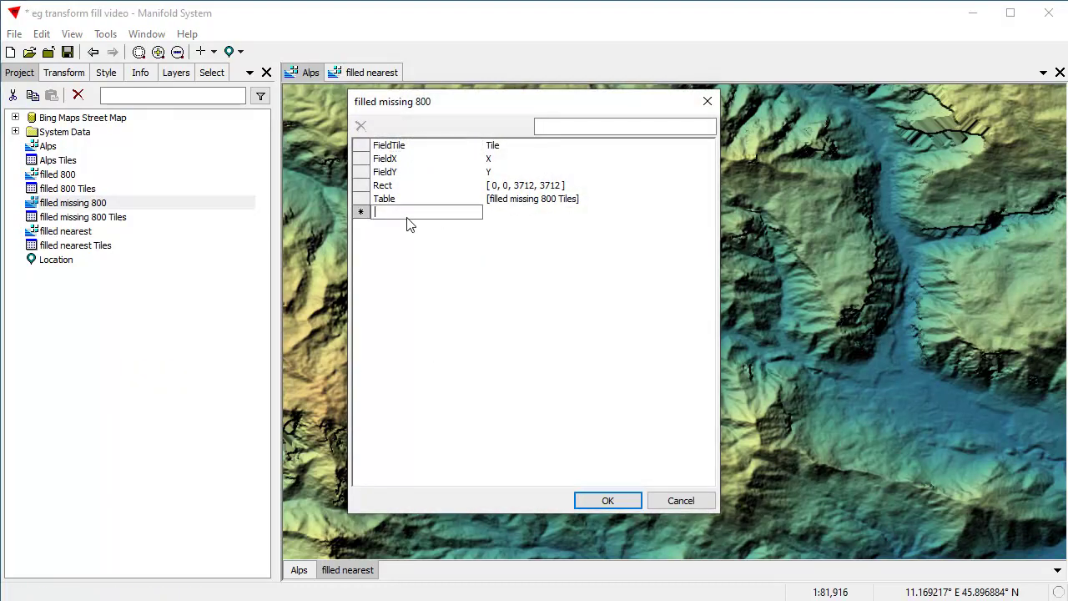
{"action": "type", "text": "StylePixel"}
{"action": "key", "text": "Return"}
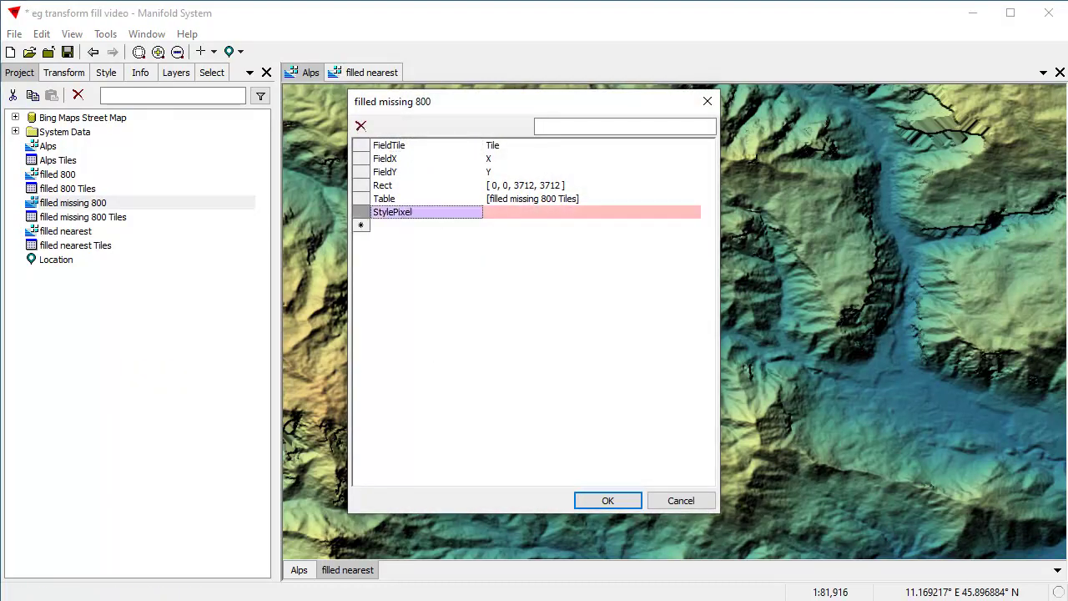
{"action": "right_click", "coordinate": [515, 213]}
{"action": "left_click", "coordinate": [555, 240]}
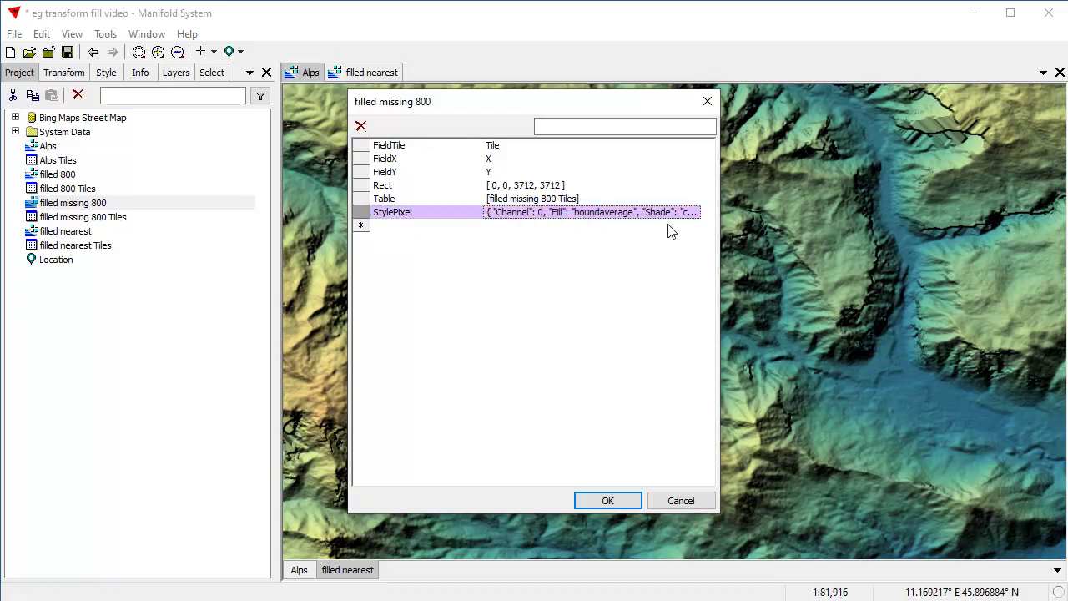
{"action": "left_click", "coordinate": [622, 499]}
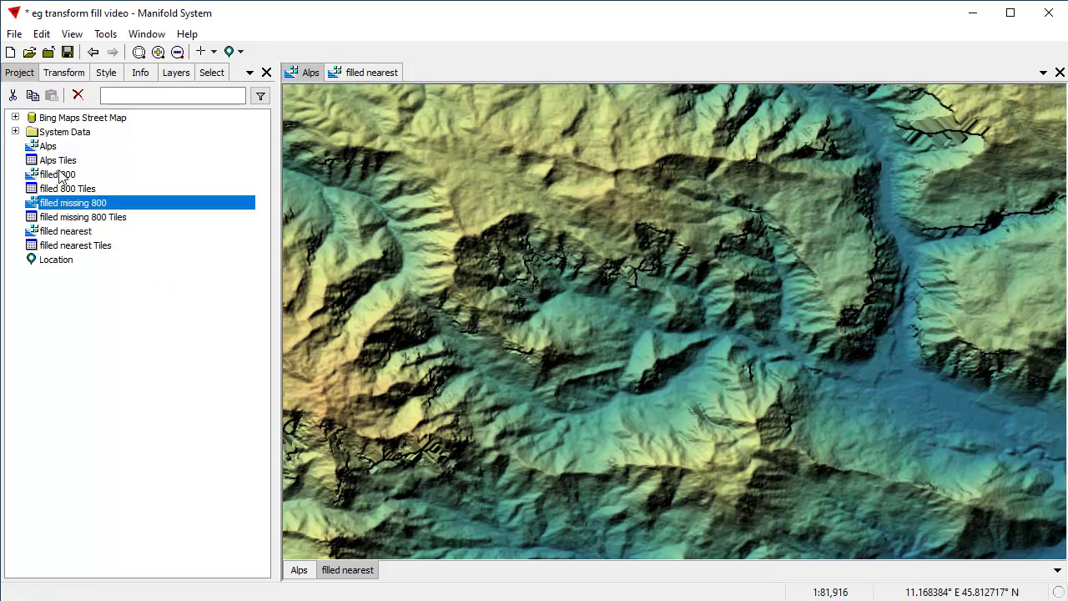
Add the same StylePixel property with the pasted JSON style to filled 800
{"action": "left_click", "coordinate": [62, 176]}
{"action": "right_click", "coordinate": [63, 176]}
{"action": "left_click", "coordinate": [132, 344]}
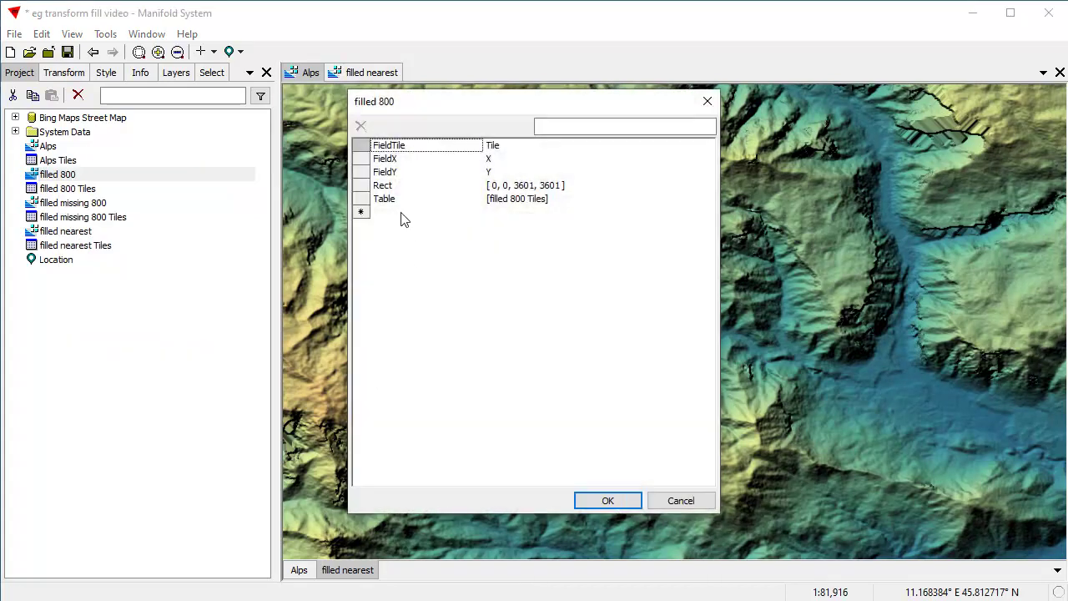
{"action": "left_click", "coordinate": [404, 214]}
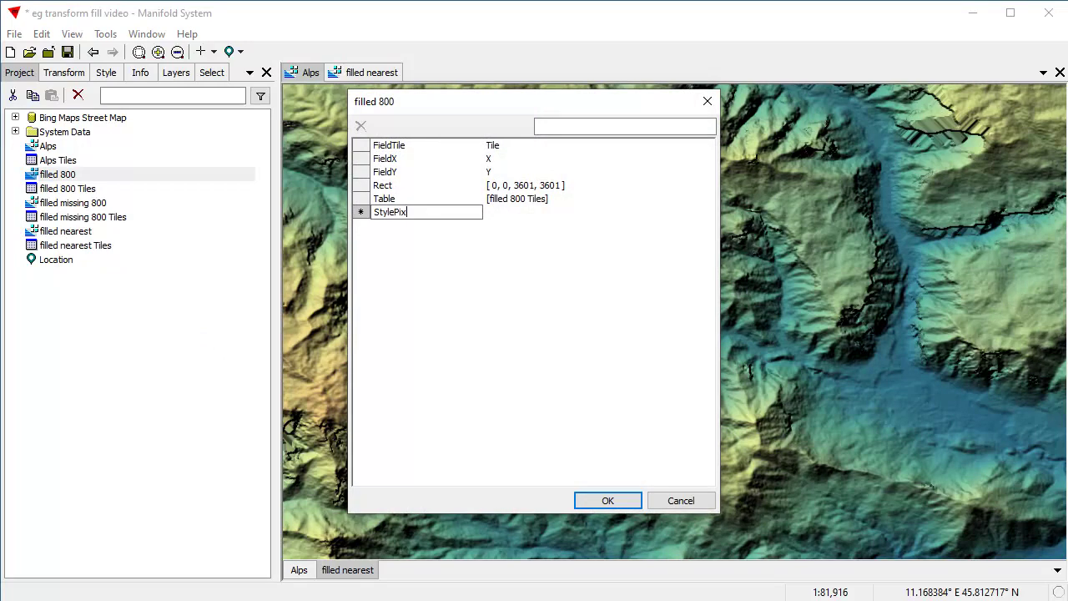
{"action": "key", "text": "Return"}
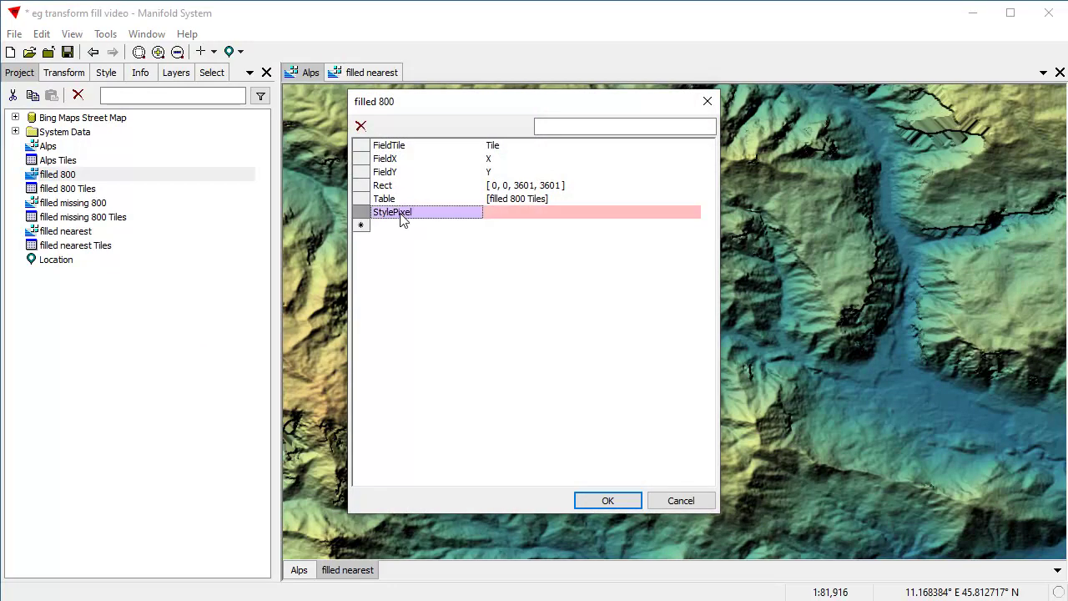
{"action": "key", "text": "Tab"}
{"action": "key", "text": "ctrl+v"}
{"action": "key", "text": "Return"}
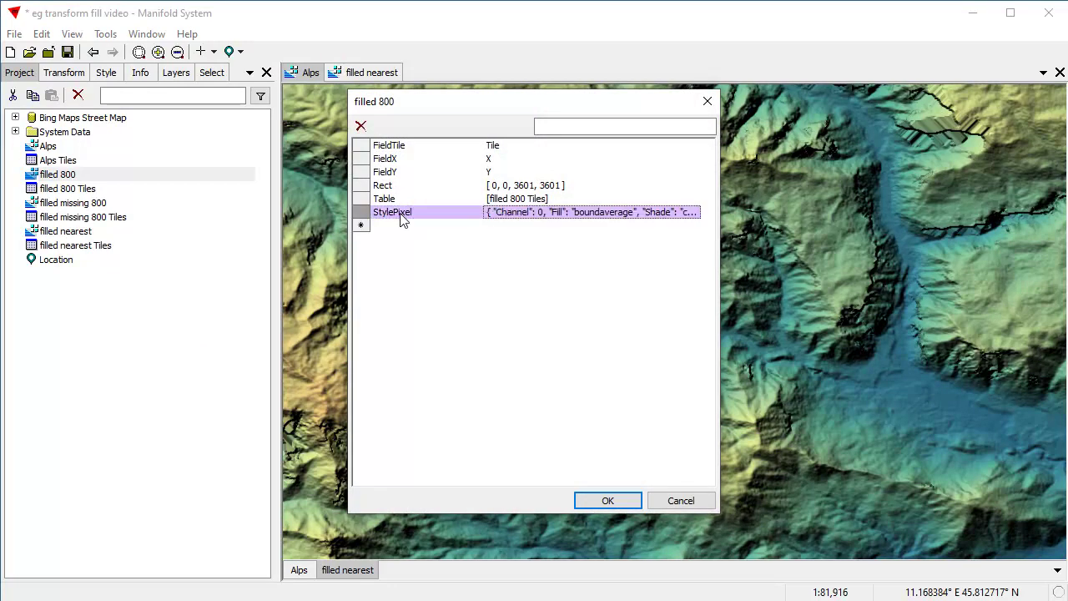
{"action": "left_click", "coordinate": [607, 501]}
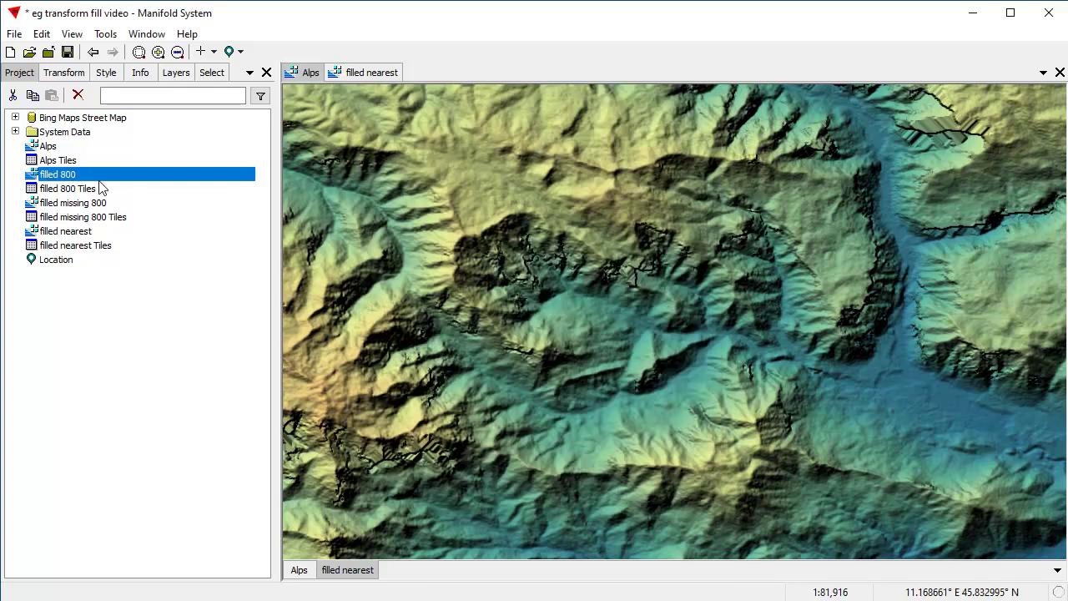
Open filled 800 and filled missing 800 in windows zoomed to the saved Location
{"action": "double_click", "coordinate": [100, 178]}
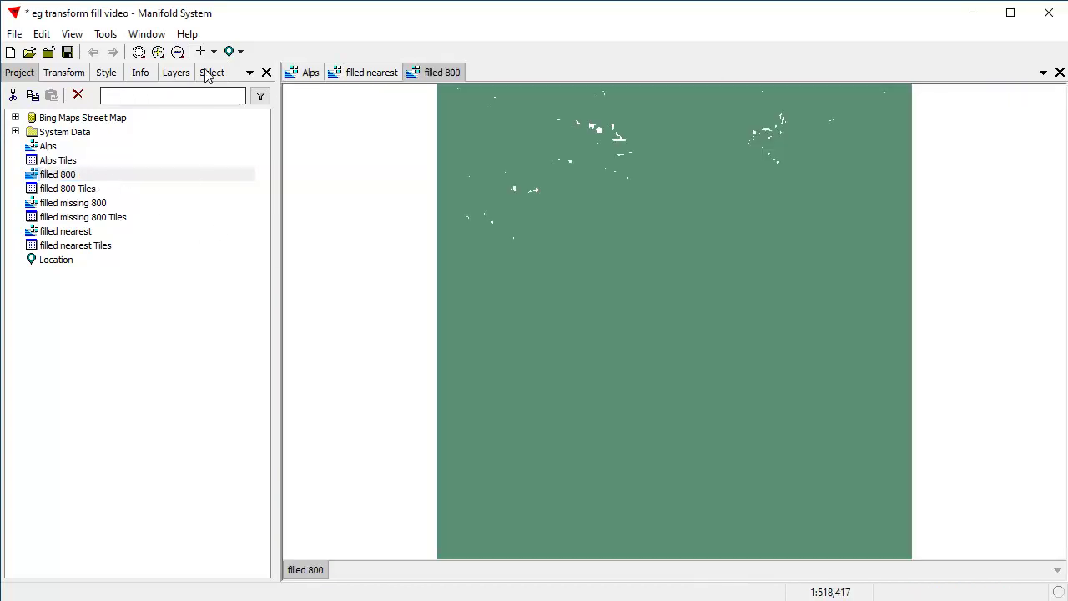
{"action": "left_click", "coordinate": [239, 52]}
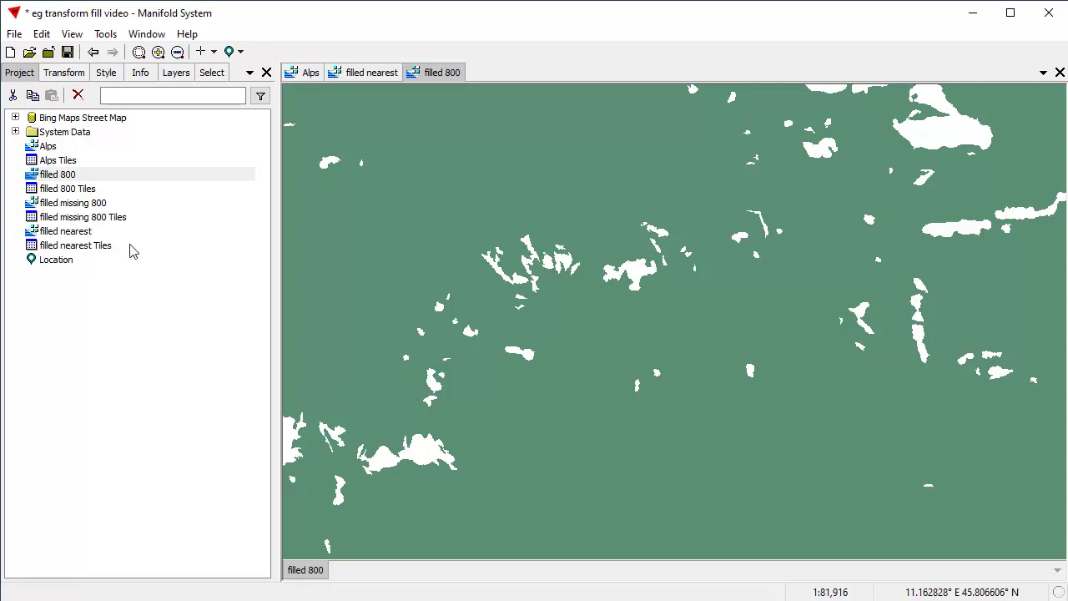
{"action": "double_click", "coordinate": [88, 204]}
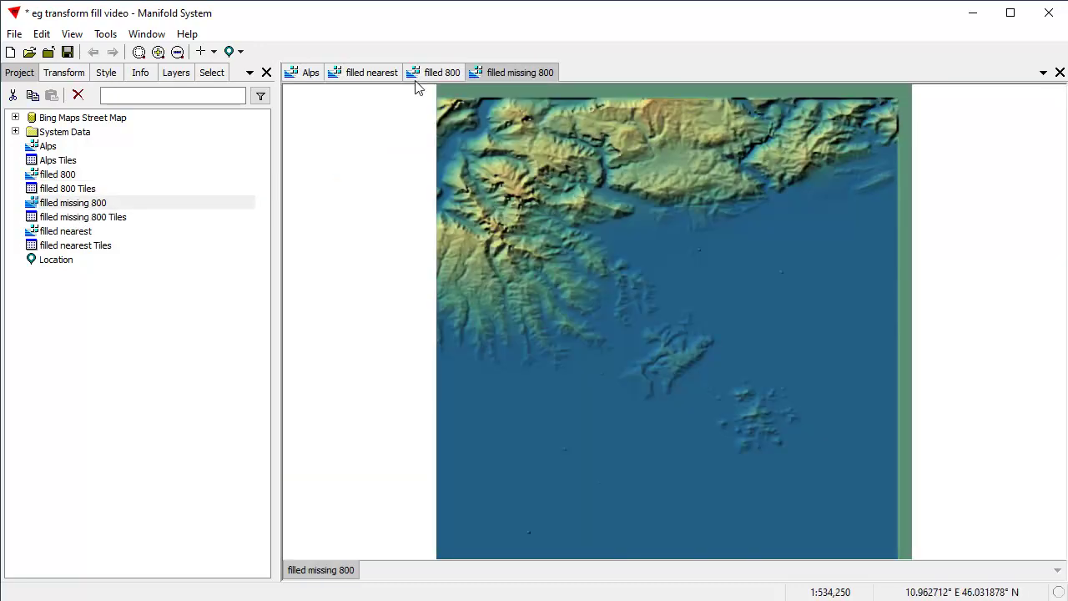
{"action": "left_click", "coordinate": [233, 52]}
{"action": "left_click", "coordinate": [269, 95]}
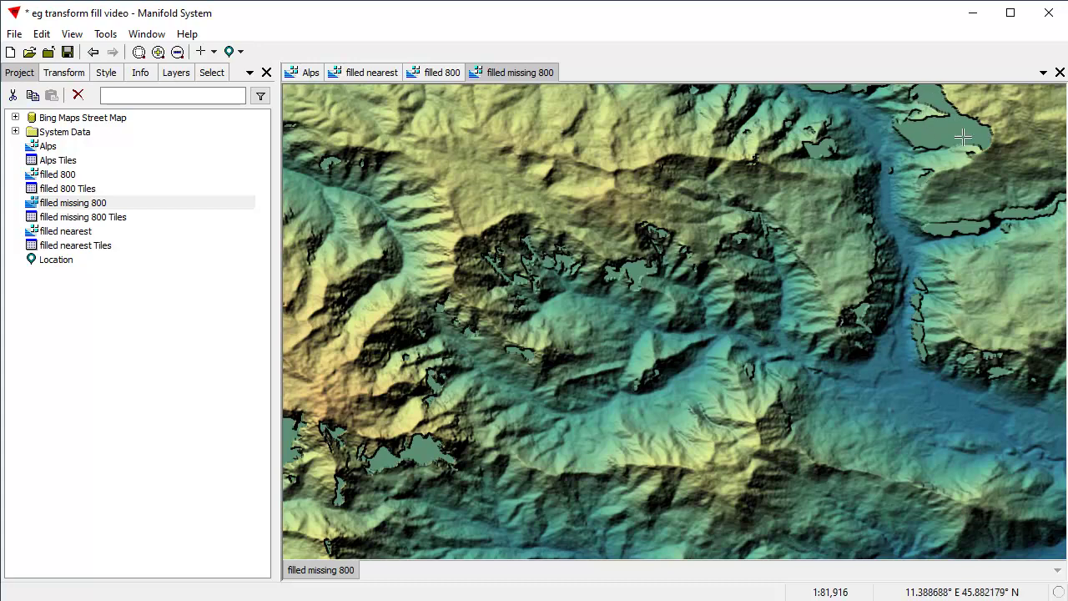
Compare the Alps map with filled nearest hidden against the filled missing 800 and filled nearest windows
{"action": "left_click", "coordinate": [304, 73]}
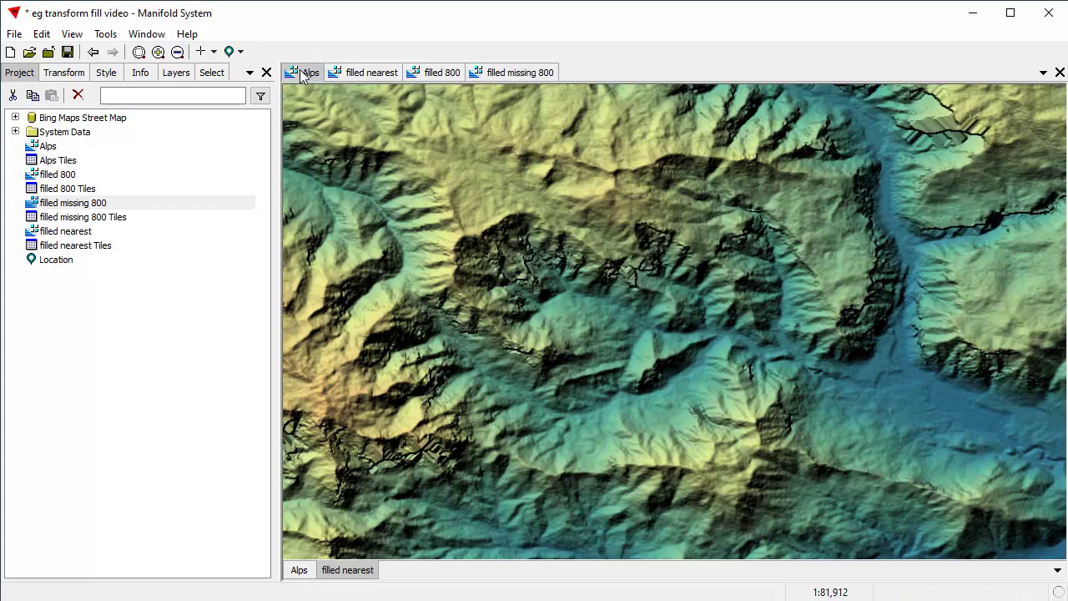
{"action": "left_click", "coordinate": [359, 572]}
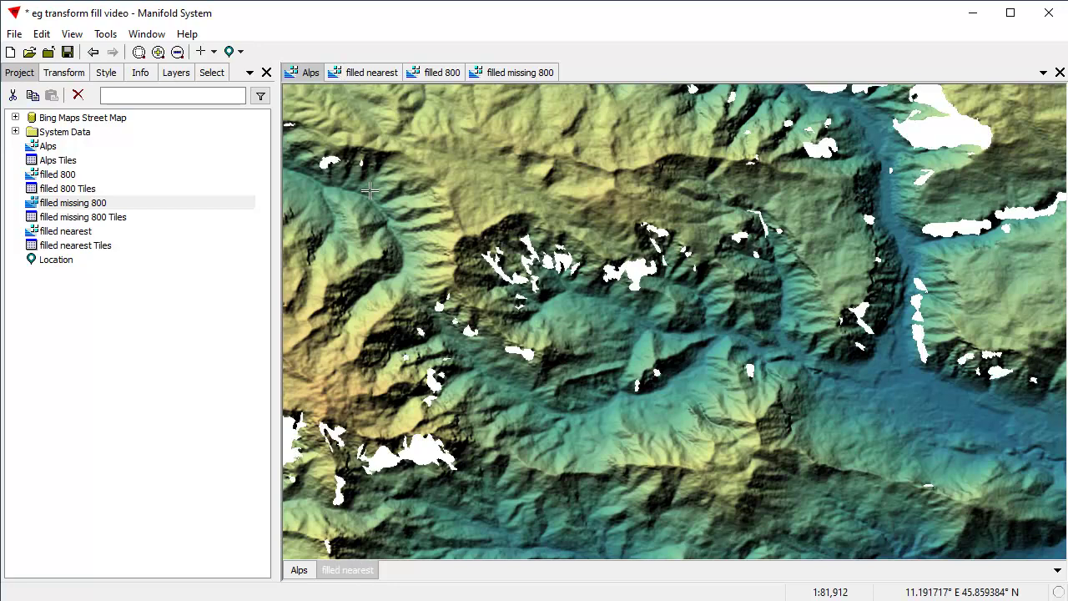
{"action": "left_click", "coordinate": [513, 72]}
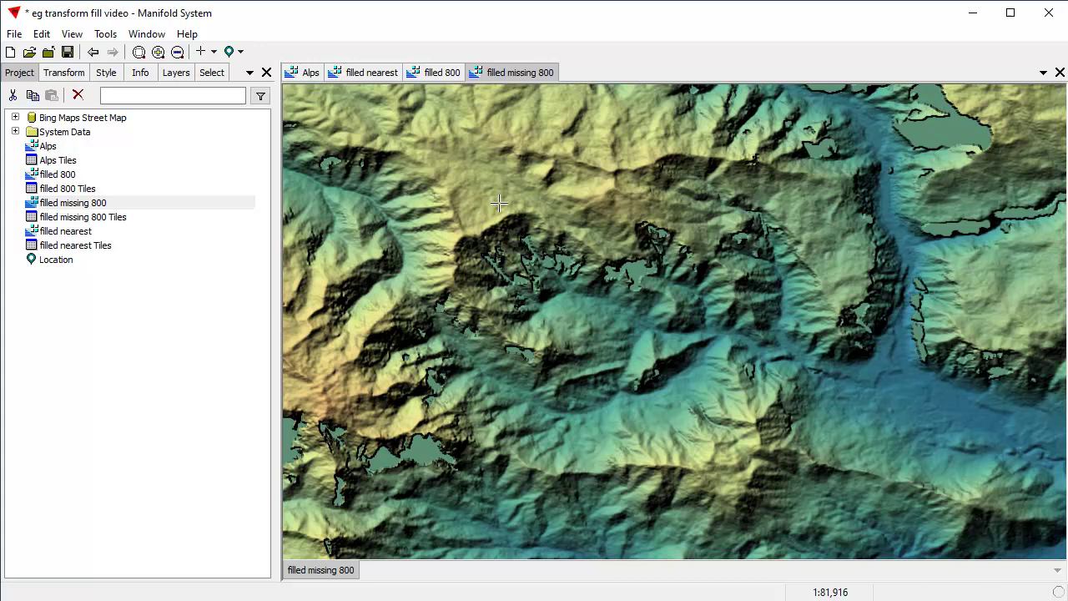
{"action": "left_click", "coordinate": [374, 73]}
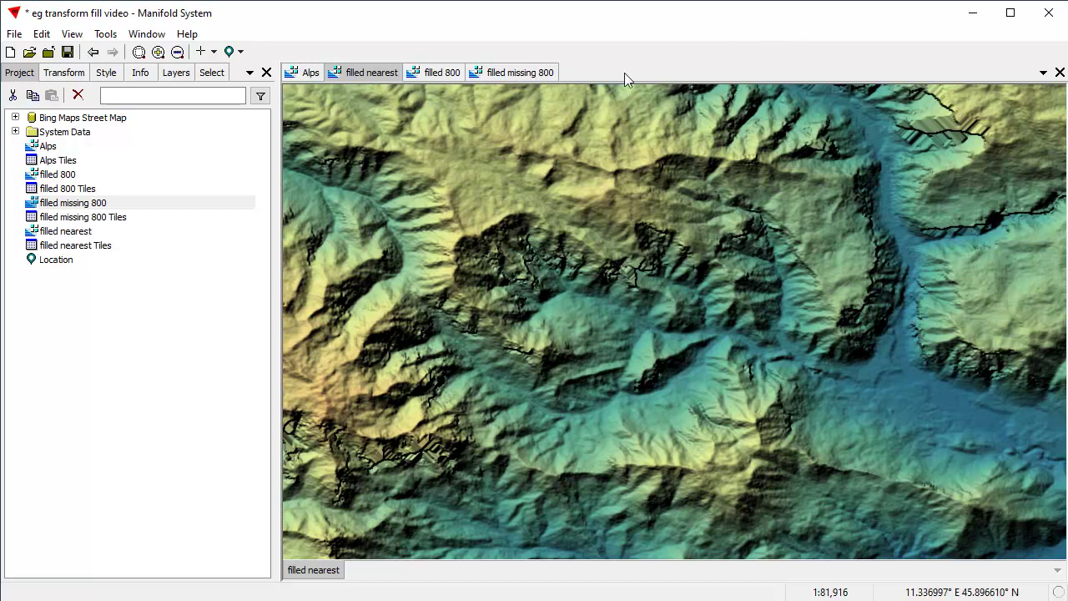
Run Fill on the Alps layer with missing pixels from nearest, radius 20, result to (same field)
{"action": "left_click", "coordinate": [61, 72]}
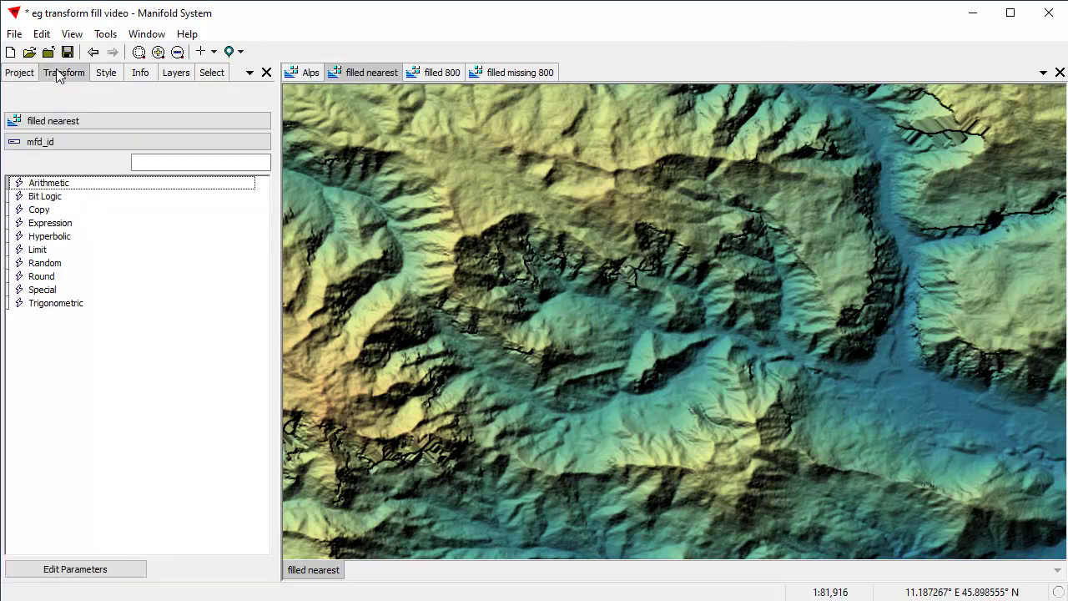
{"action": "left_click", "coordinate": [308, 74]}
{"action": "left_click", "coordinate": [298, 571]}
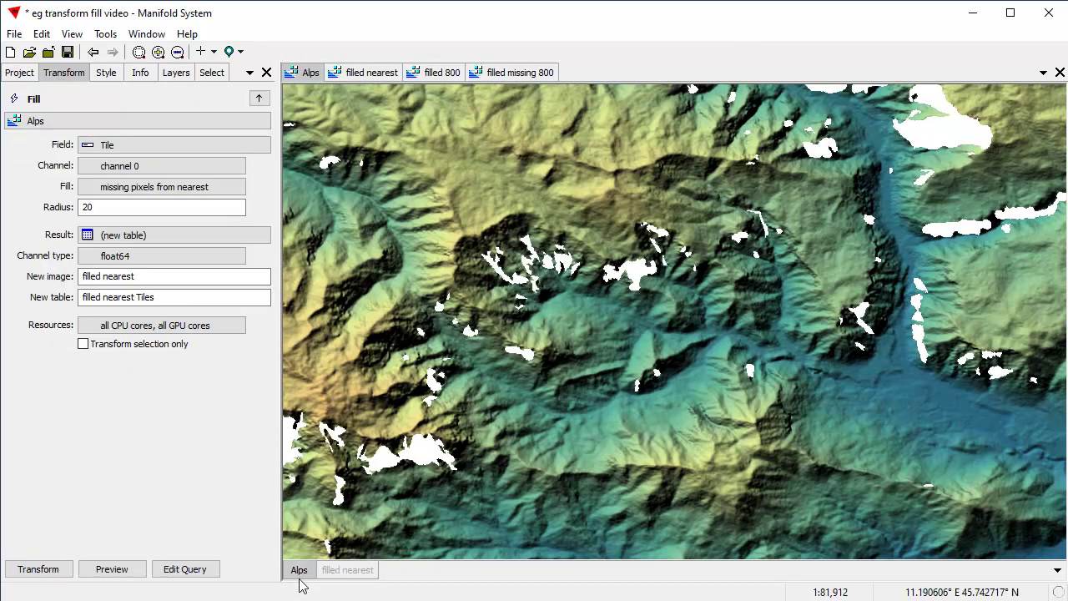
{"action": "left_click", "coordinate": [91, 186]}
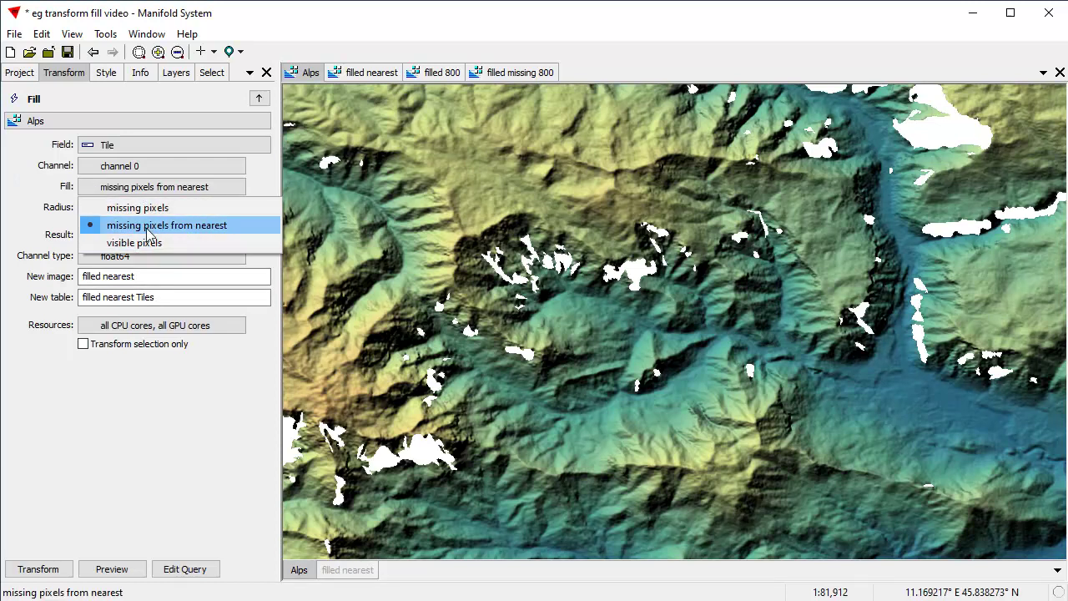
{"action": "left_click", "coordinate": [125, 442]}
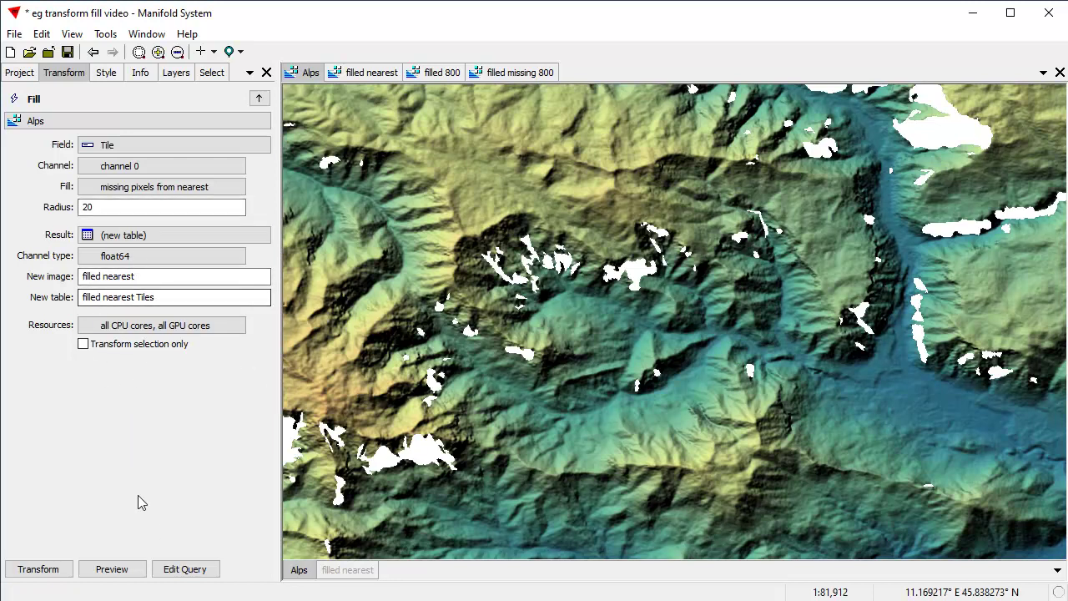
{"action": "left_click", "coordinate": [88, 237]}
{"action": "left_click", "coordinate": [134, 257]}
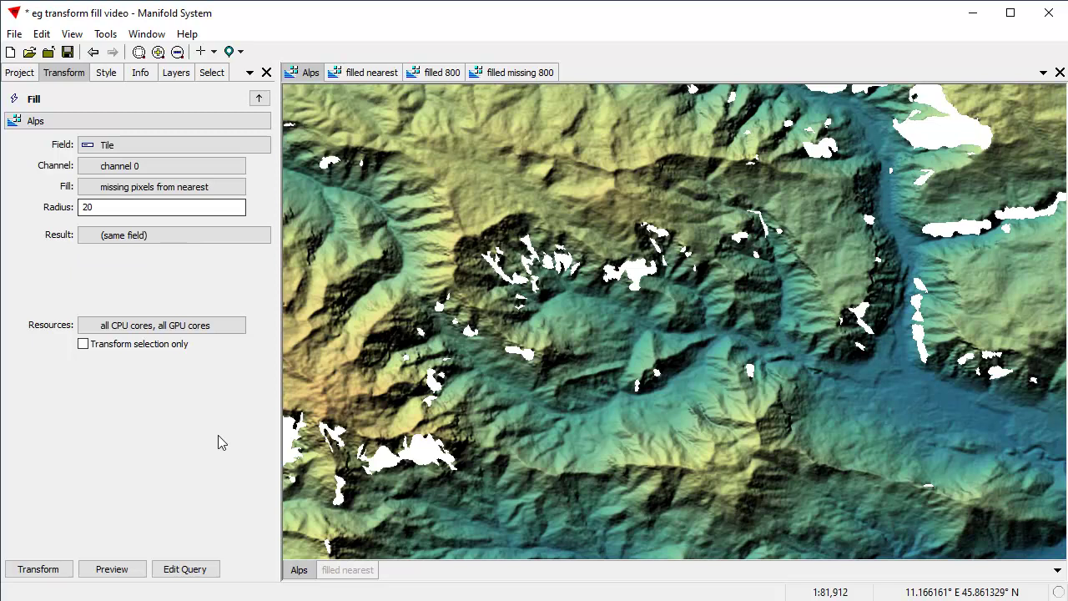
{"action": "left_click", "coordinate": [52, 571]}
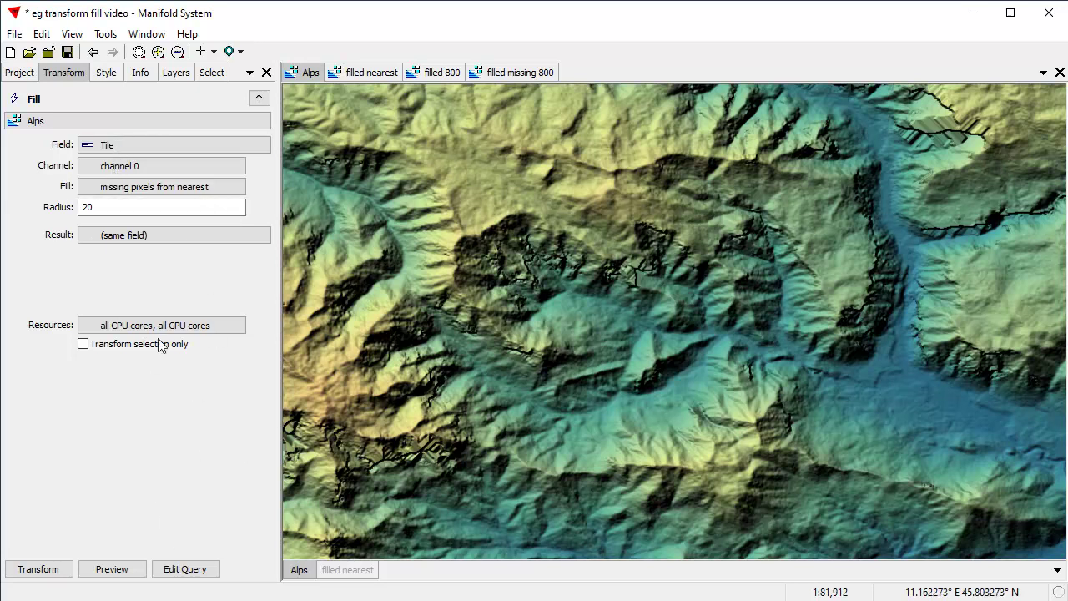
{"action": "left_click", "coordinate": [367, 73]}
{"action": "left_click", "coordinate": [436, 74]}
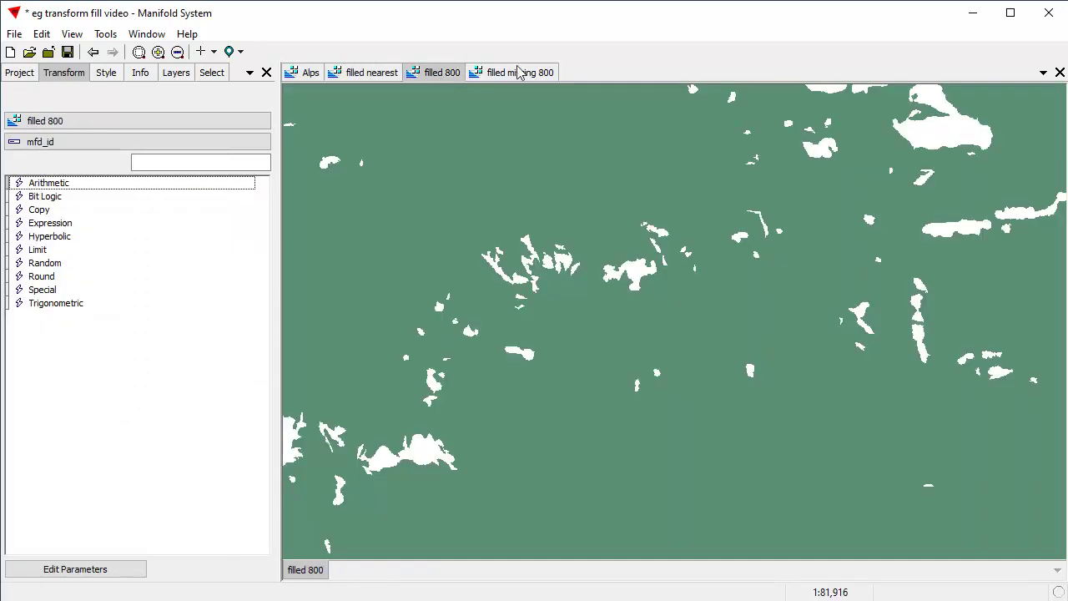
{"action": "left_click", "coordinate": [519, 74]}
{"action": "left_click", "coordinate": [309, 73]}
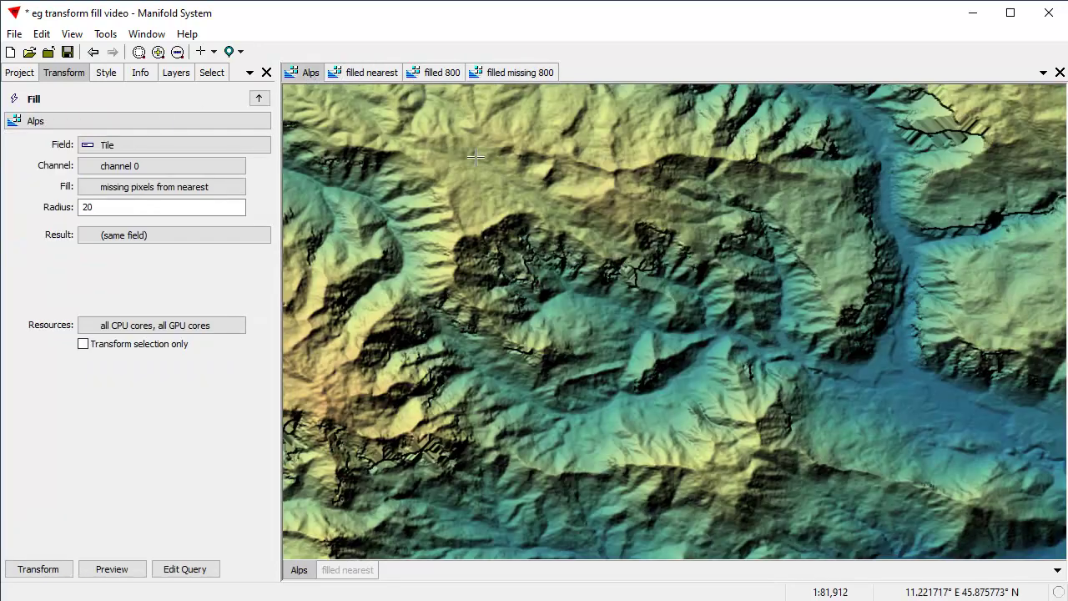